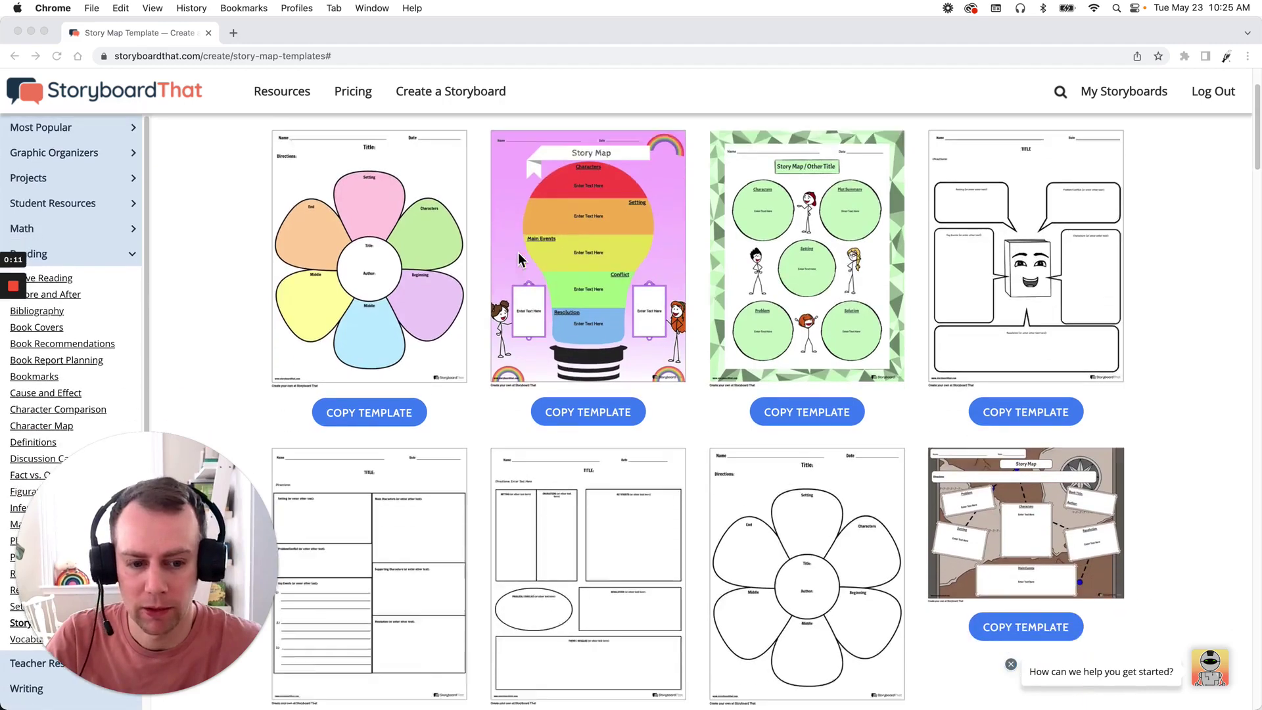
Copy the story map template with the doghouse and dogs, and title the storyboard "Template 1".
scroll(597, 274, "down", 1)
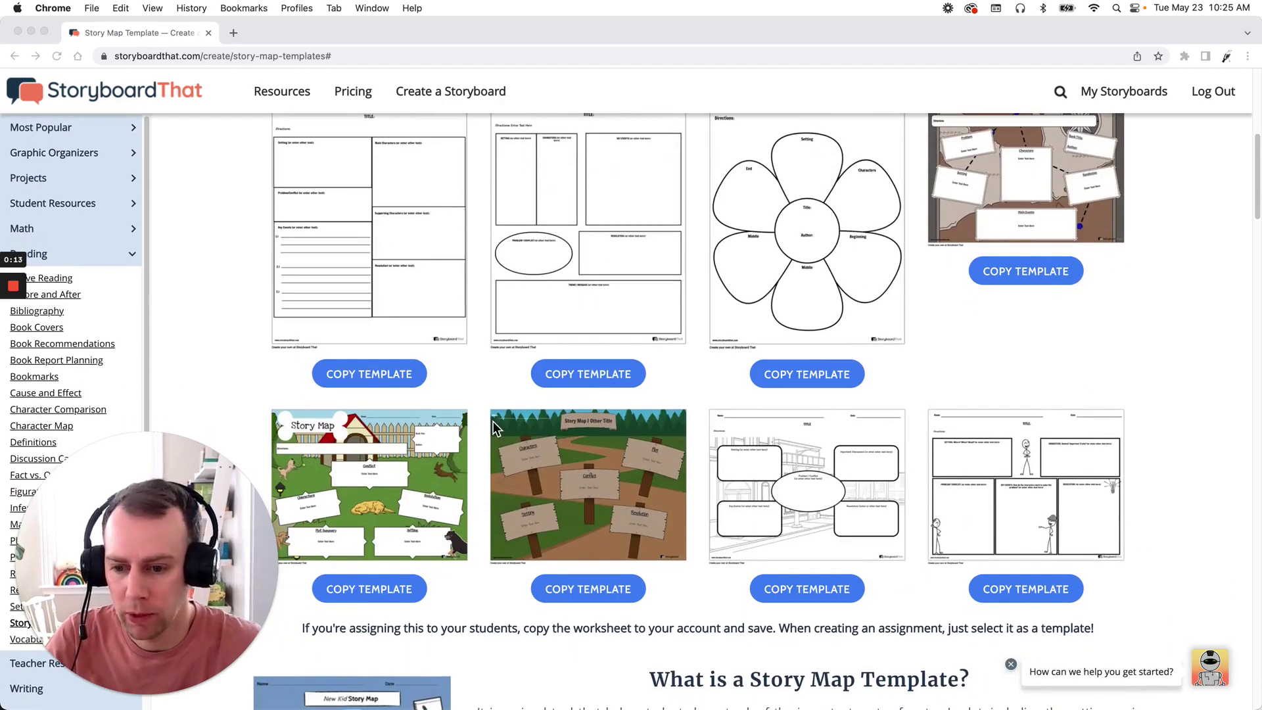
left_click(401, 595)
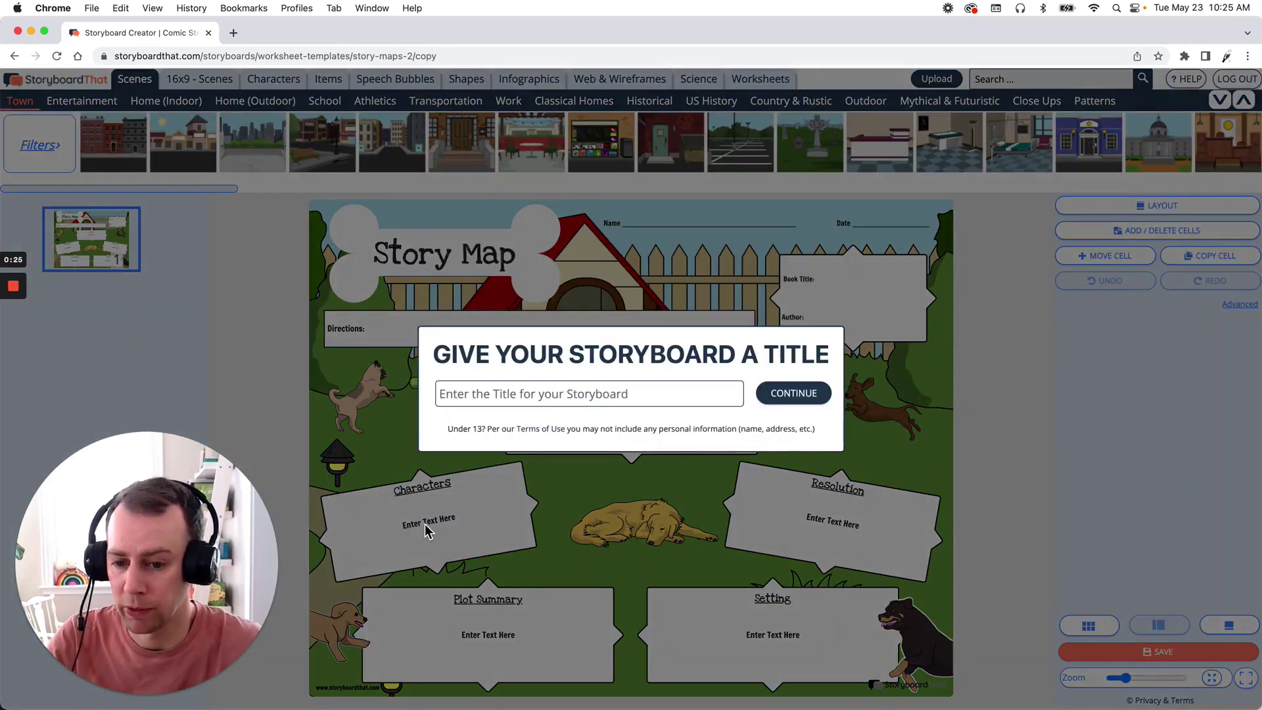
left_click(516, 408)
type("te")
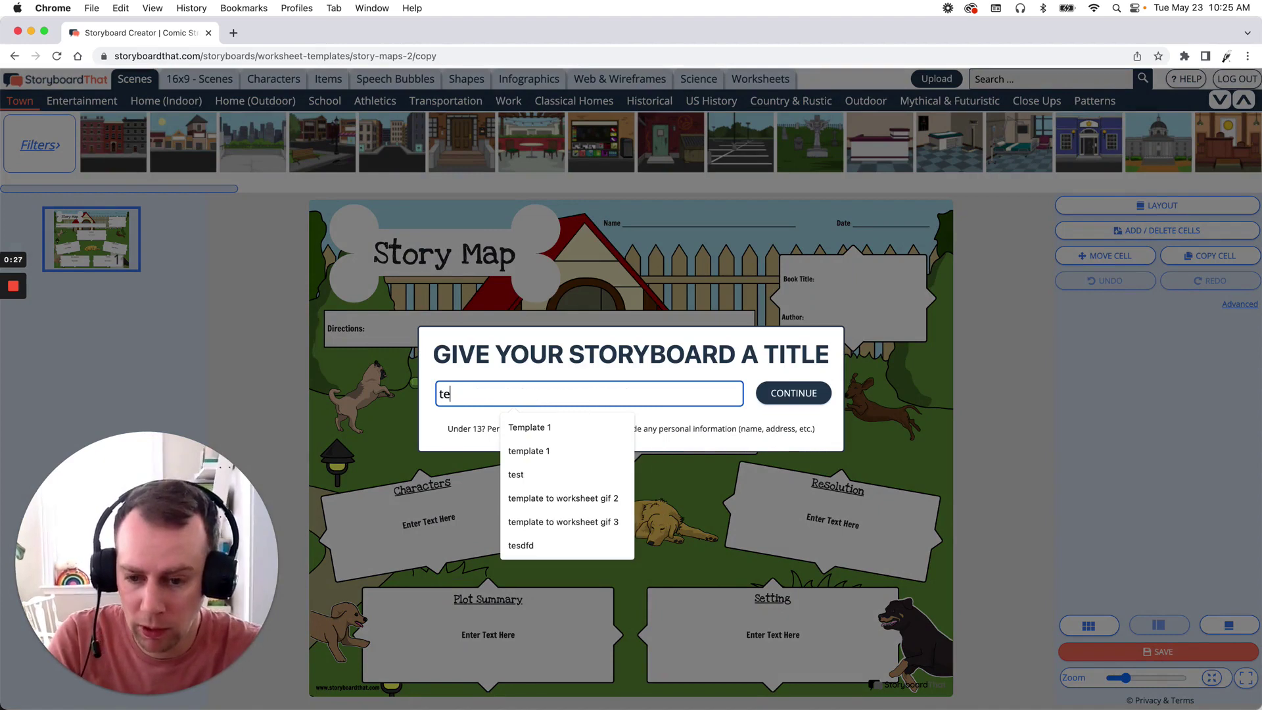
type("emplate 1")
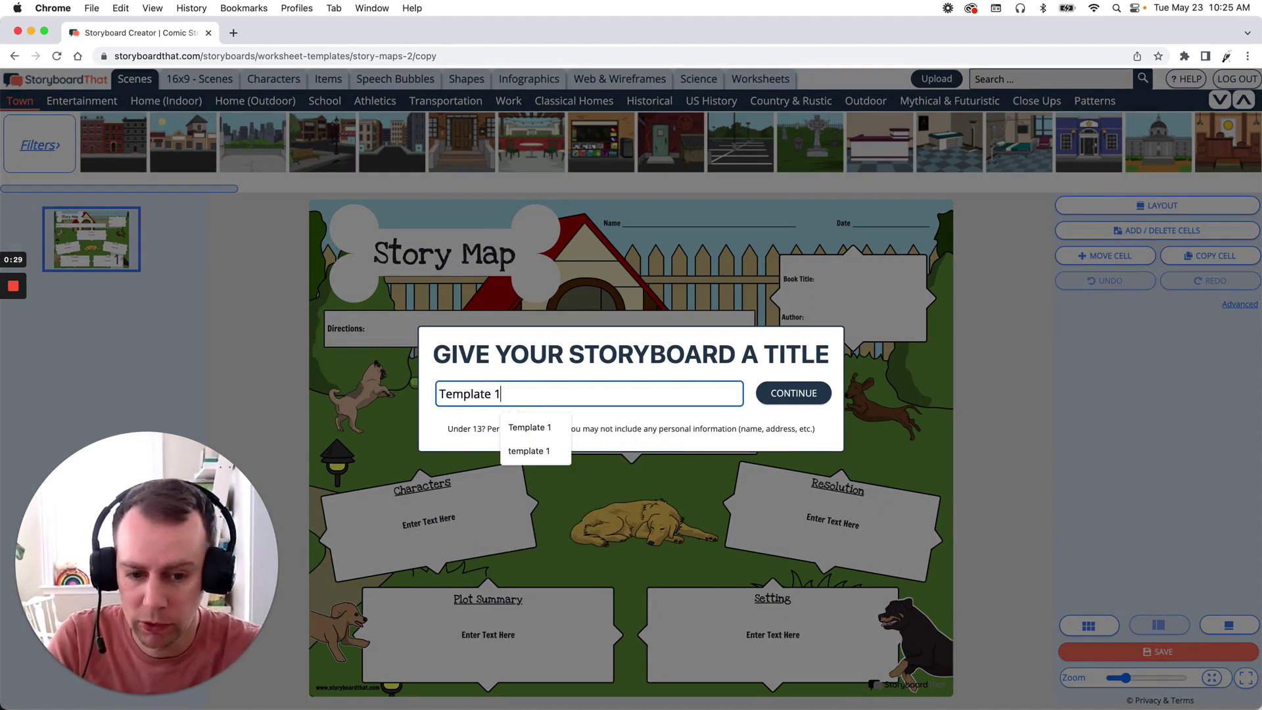
left_click(807, 400)
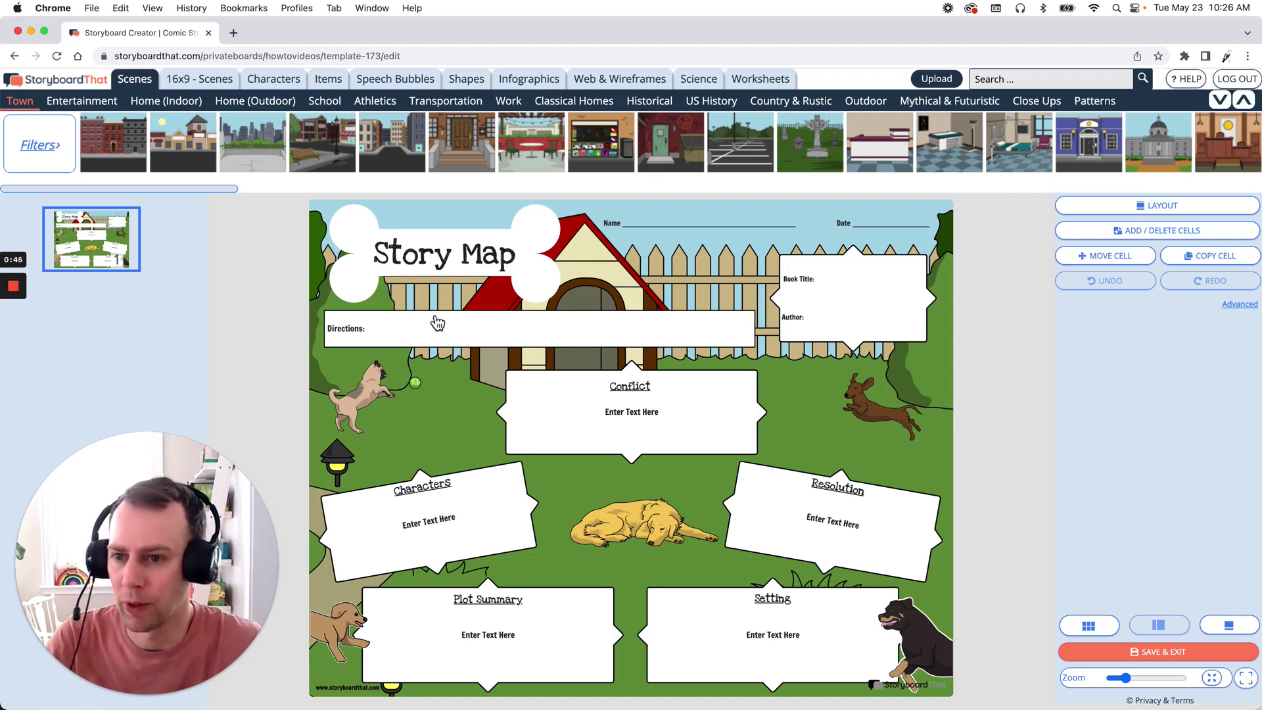
Add the adult character with the pink shirt and prosthetic leg to the worksheet, near the Directions box.
mouse_move(296, 134)
left_click(274, 79)
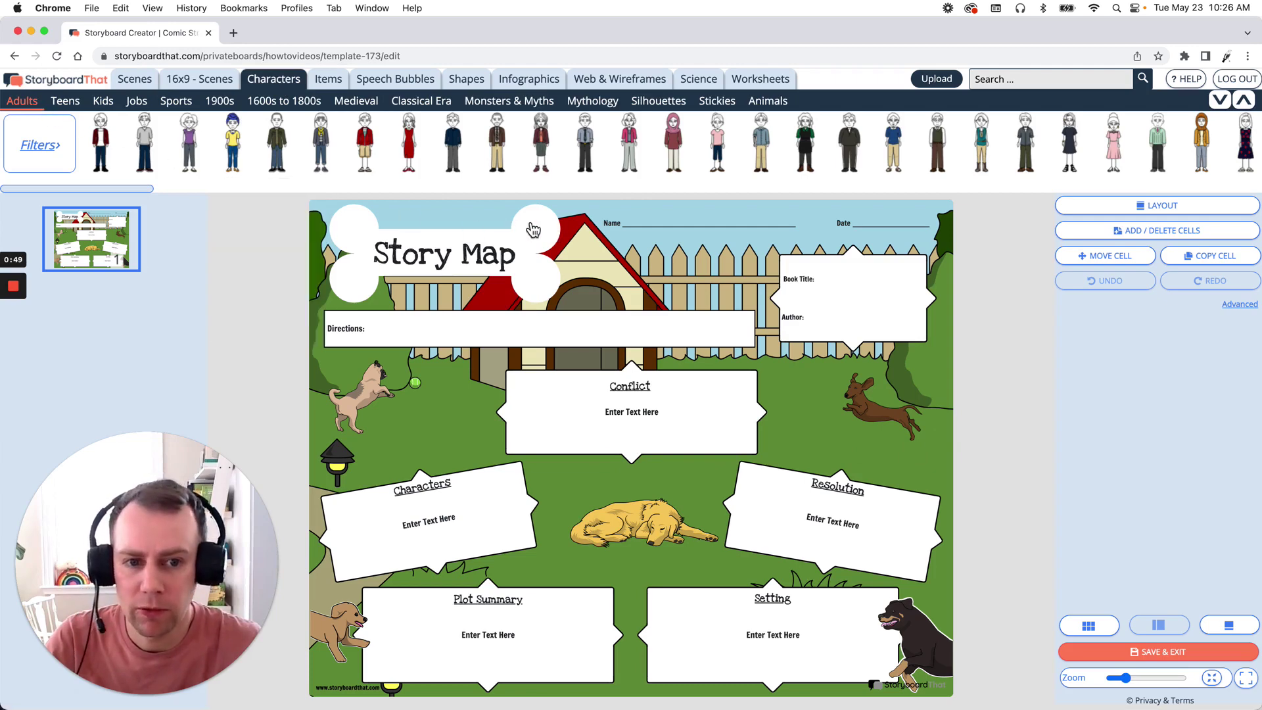
mouse_move(440, 181)
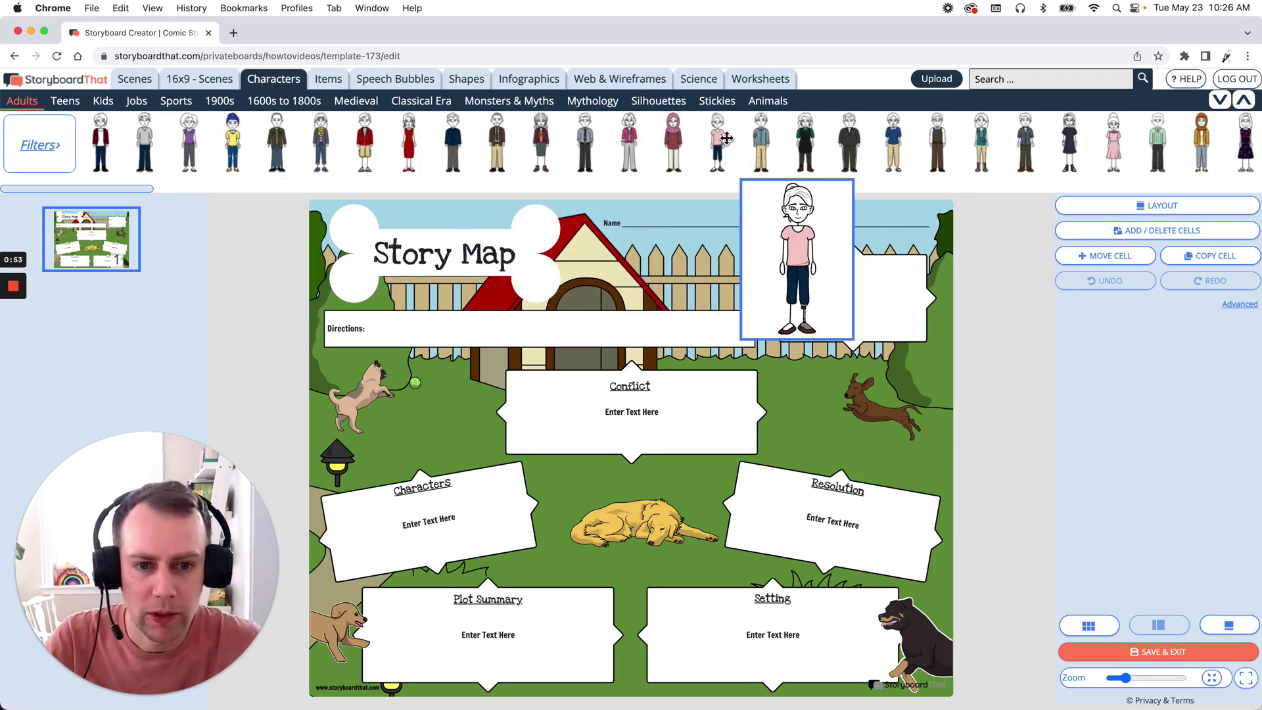
left_click_drag(727, 138, 431, 355)
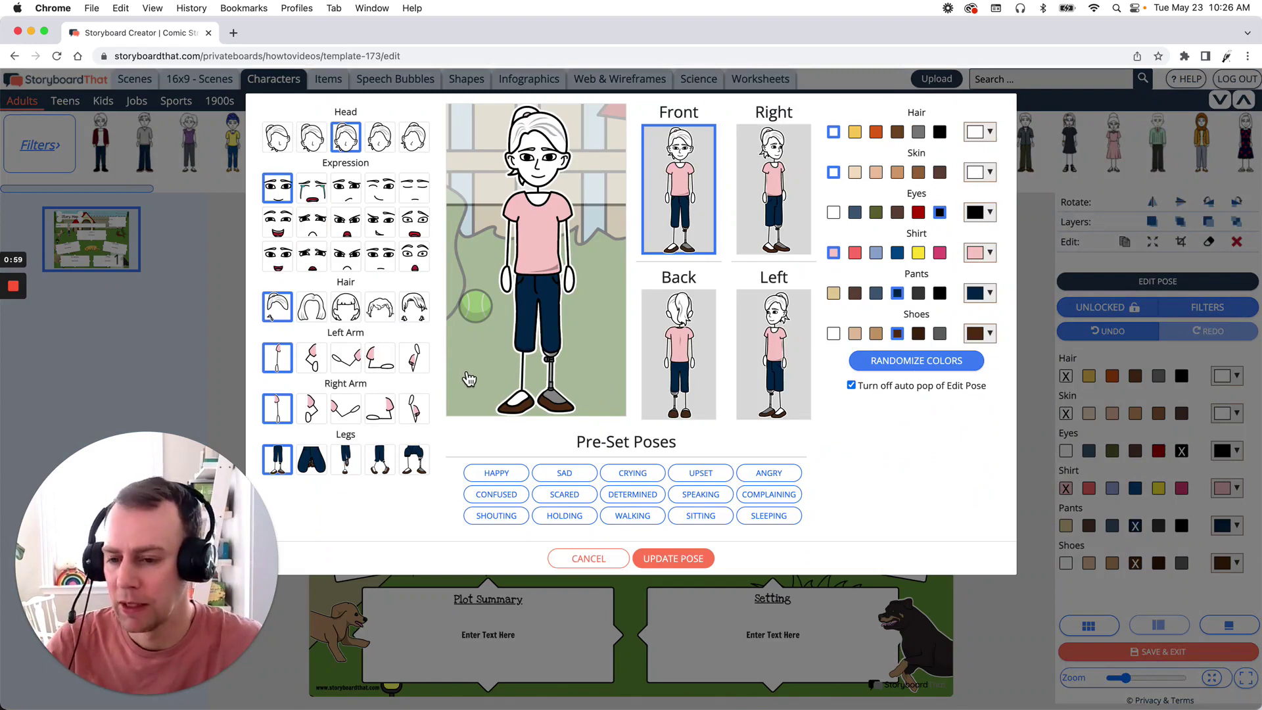
Pose the character facing right with an open smile, short orange hair, light skin, left hand on hip and right arm extended, and apply it.
left_click(281, 267)
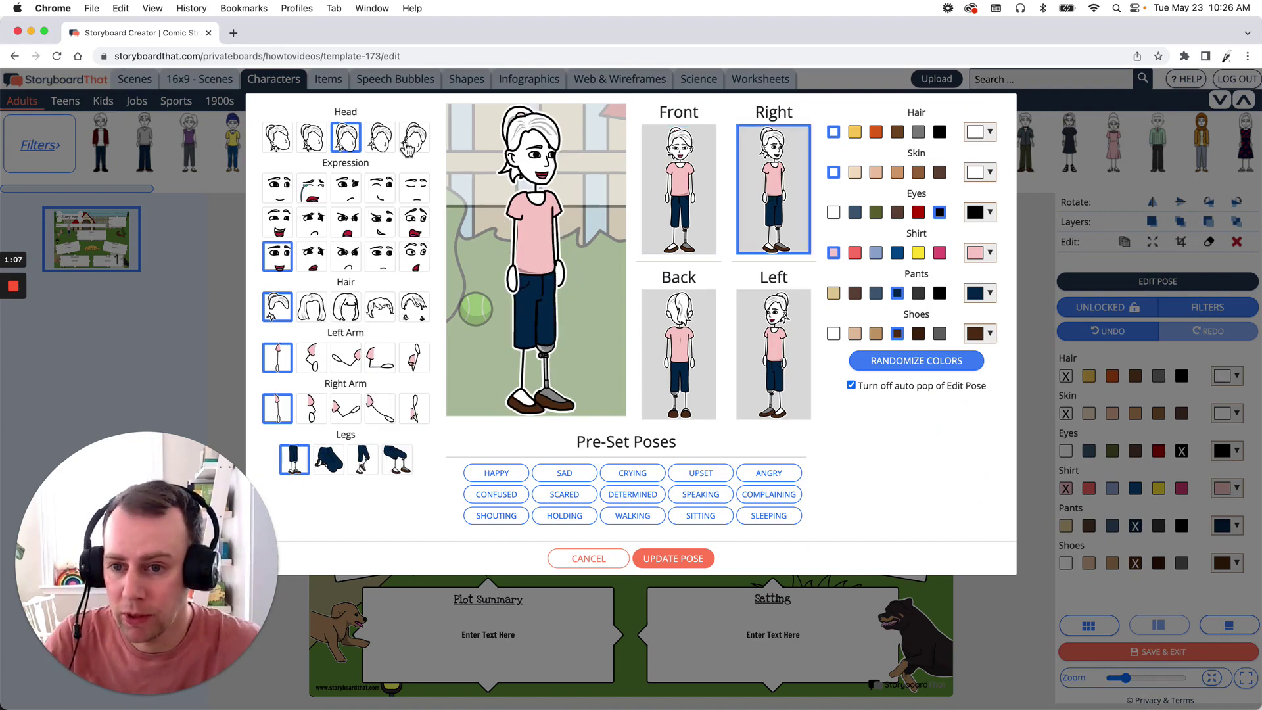
left_click(382, 139)
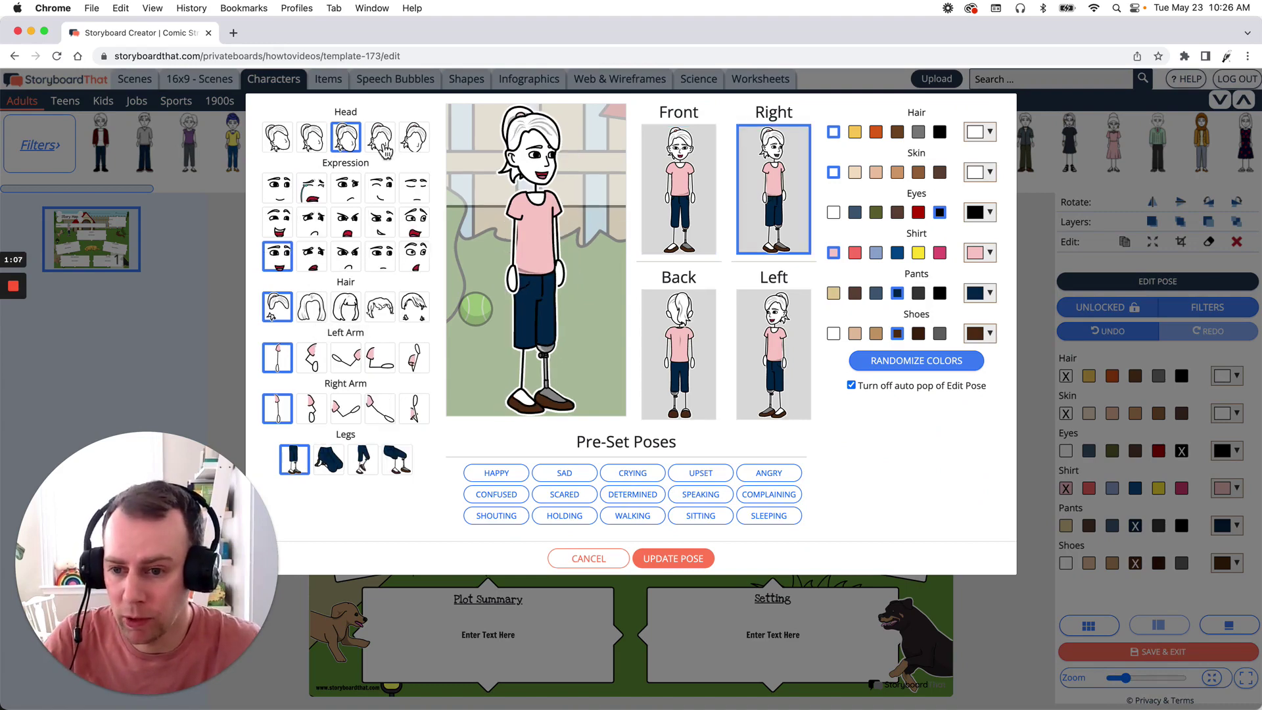
left_click(383, 313)
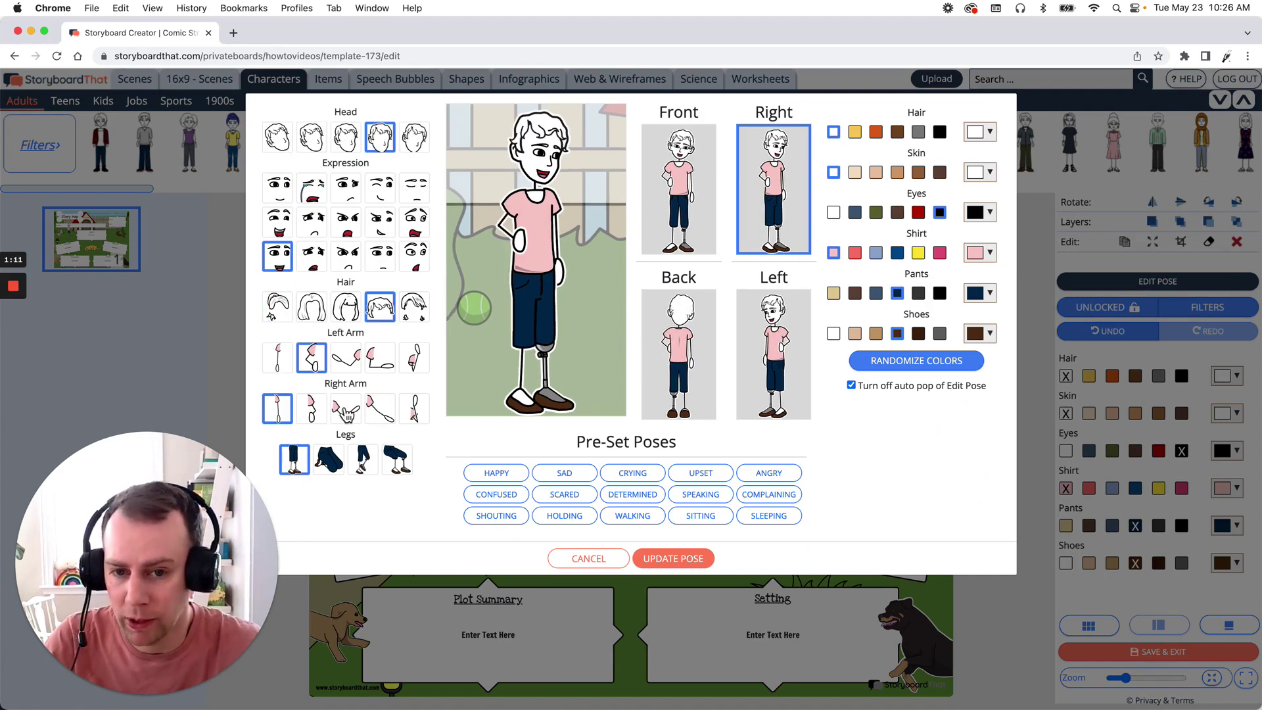
left_click(345, 408)
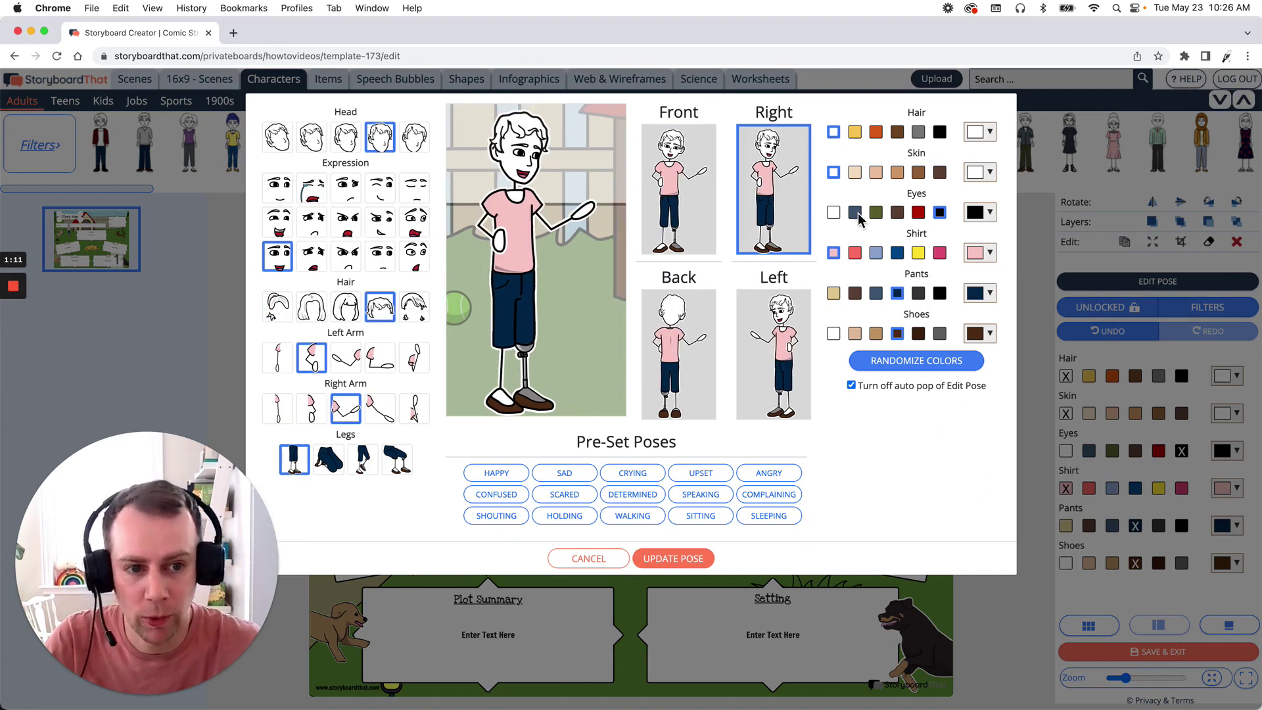
left_click(855, 175)
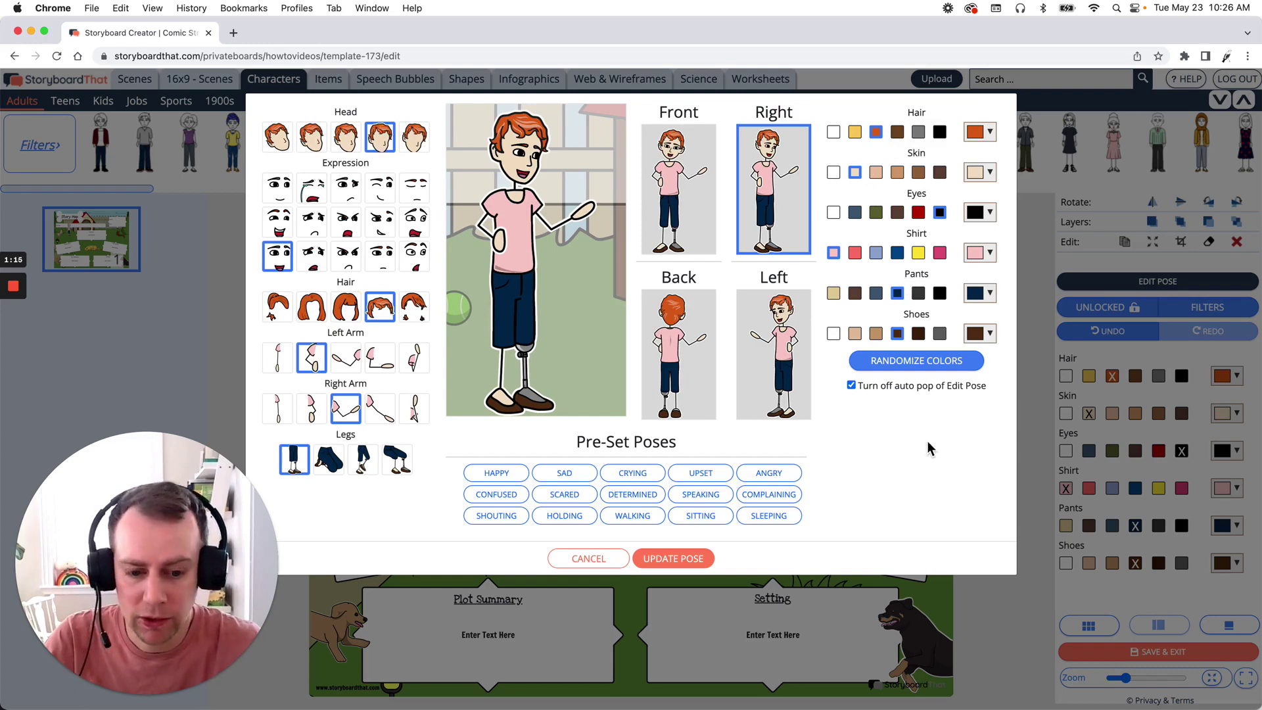
left_click(678, 559)
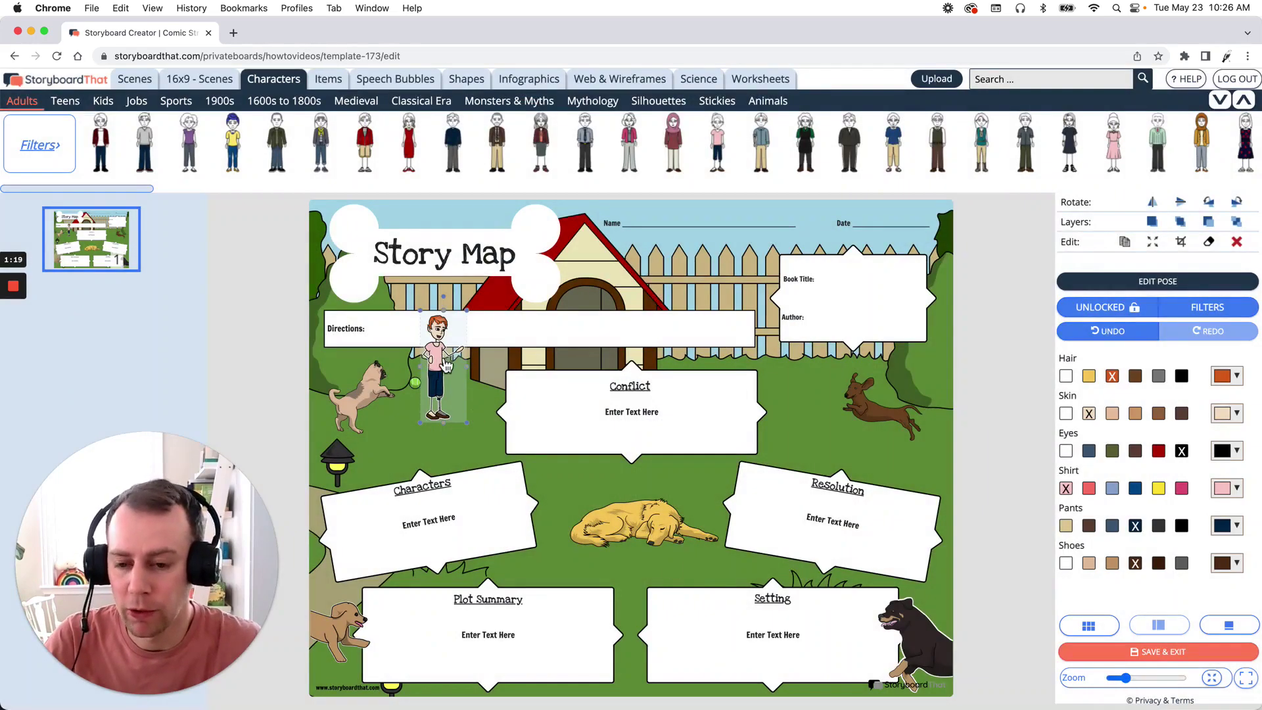
Enlarge the character to roughly double its size and place it at the worksheet's left edge, above the lamp.
left_click_drag(447, 365, 410, 406)
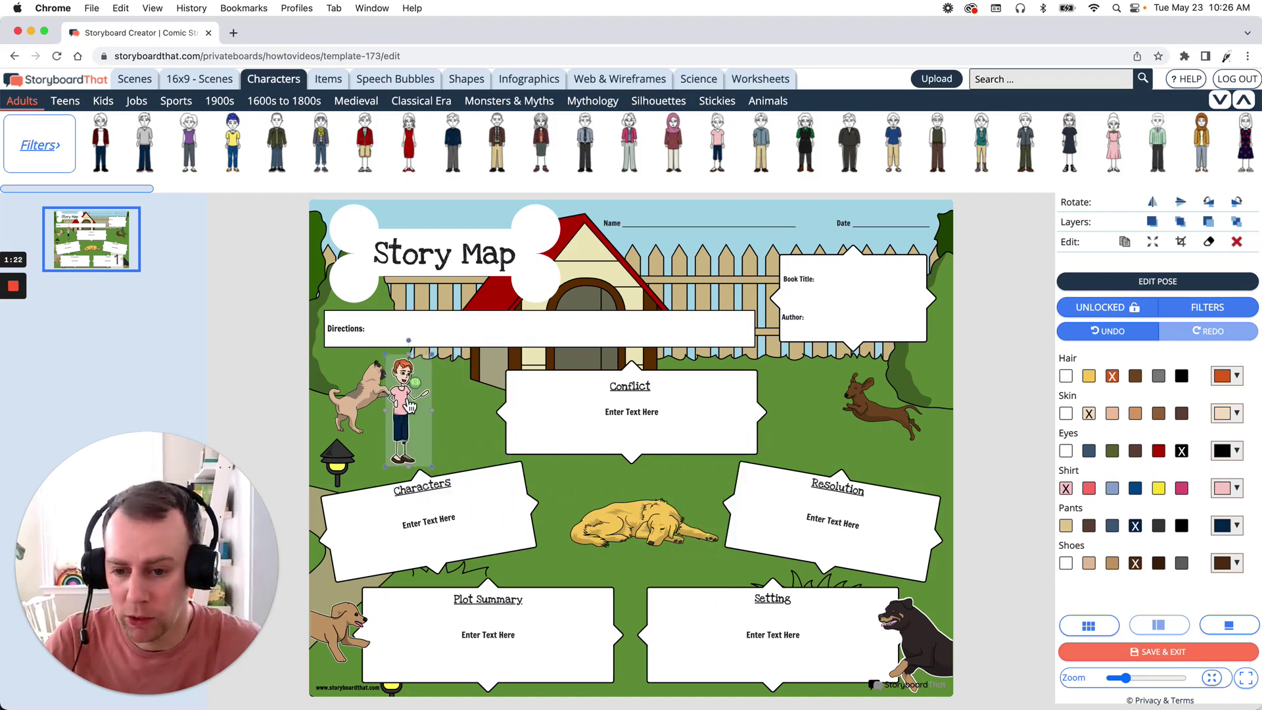
left_click_drag(436, 355, 516, 290)
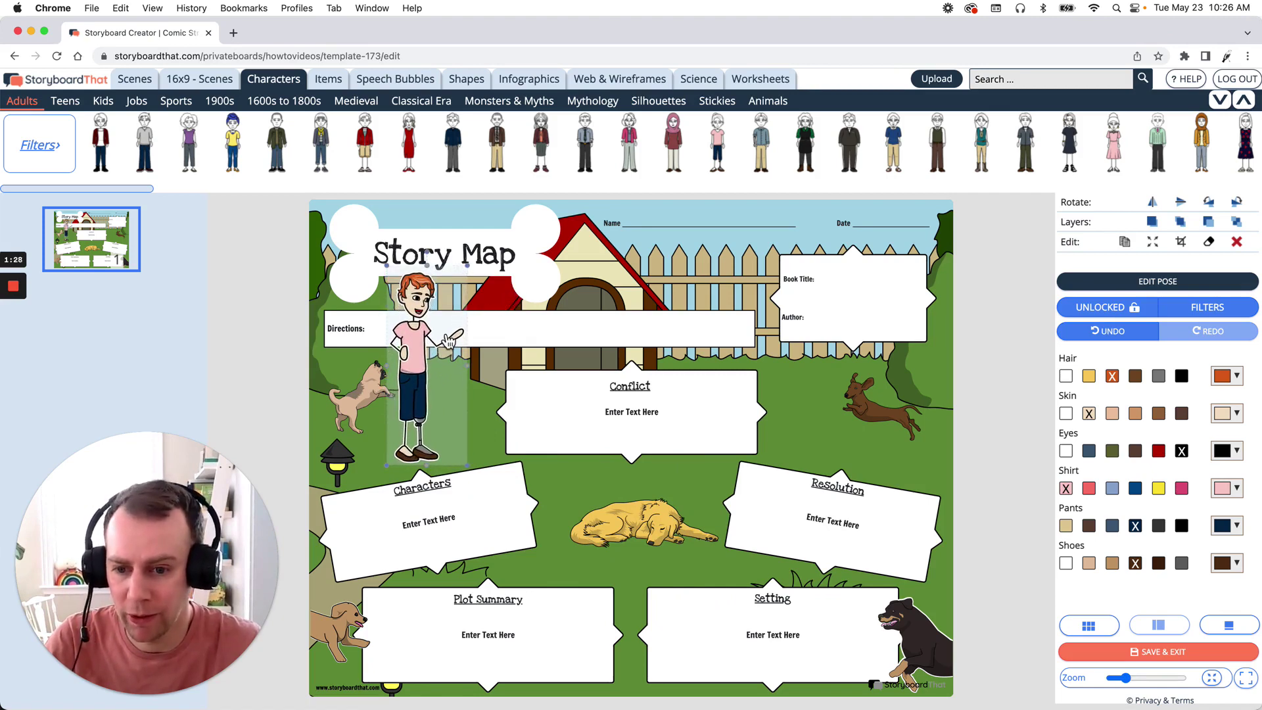
left_click_drag(409, 366, 352, 366)
left_click(290, 347)
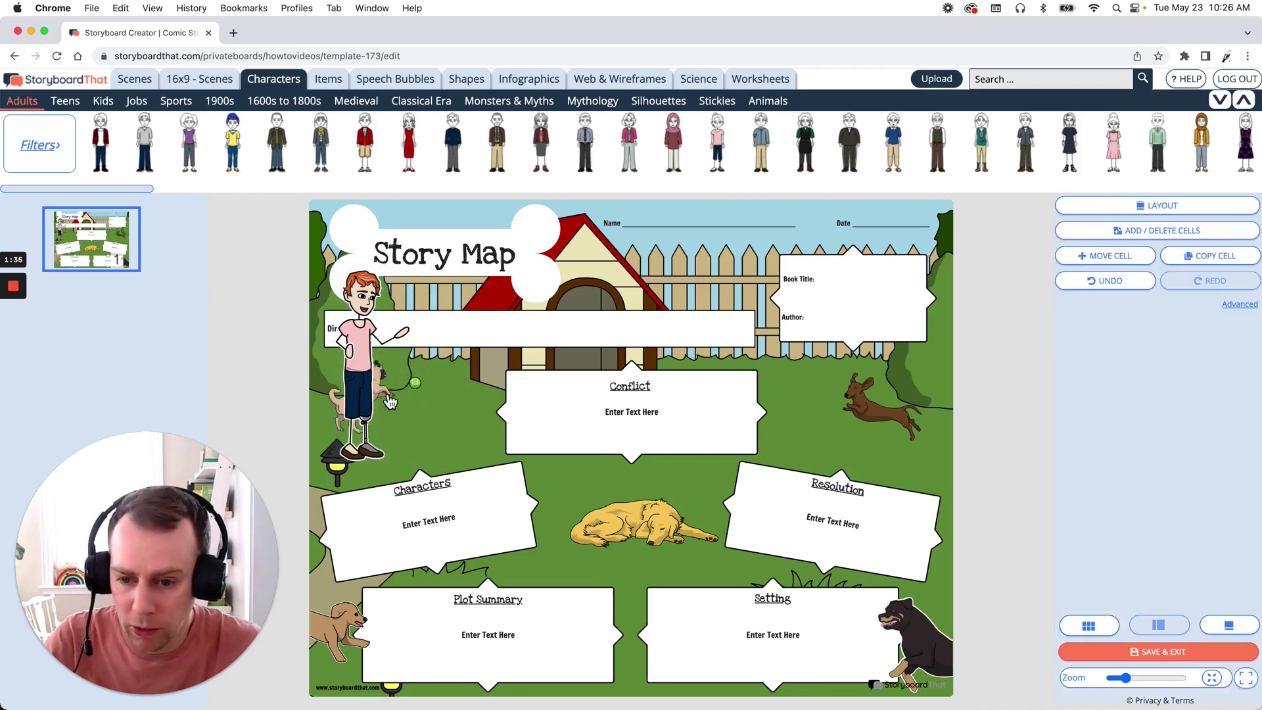
Move the tan pug to the space before the Conflict box and flip it horizontally to face the character.
left_click_drag(390, 401, 474, 401)
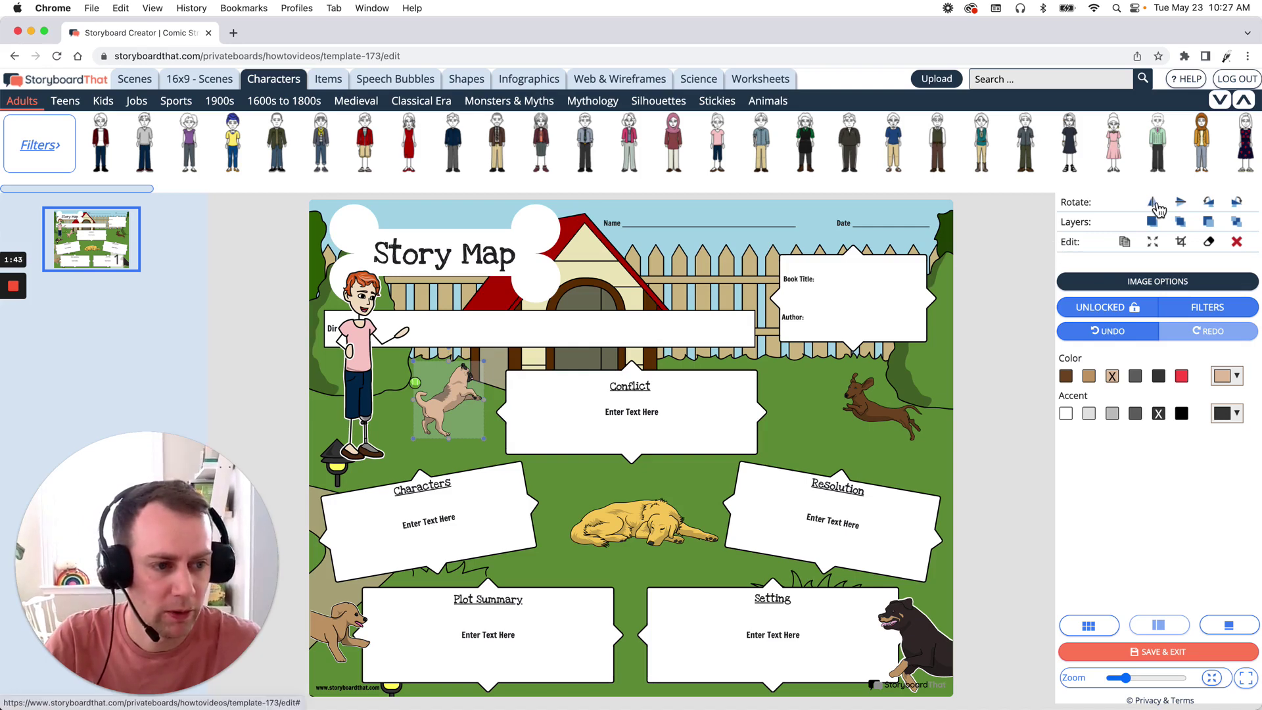
left_click(1154, 204)
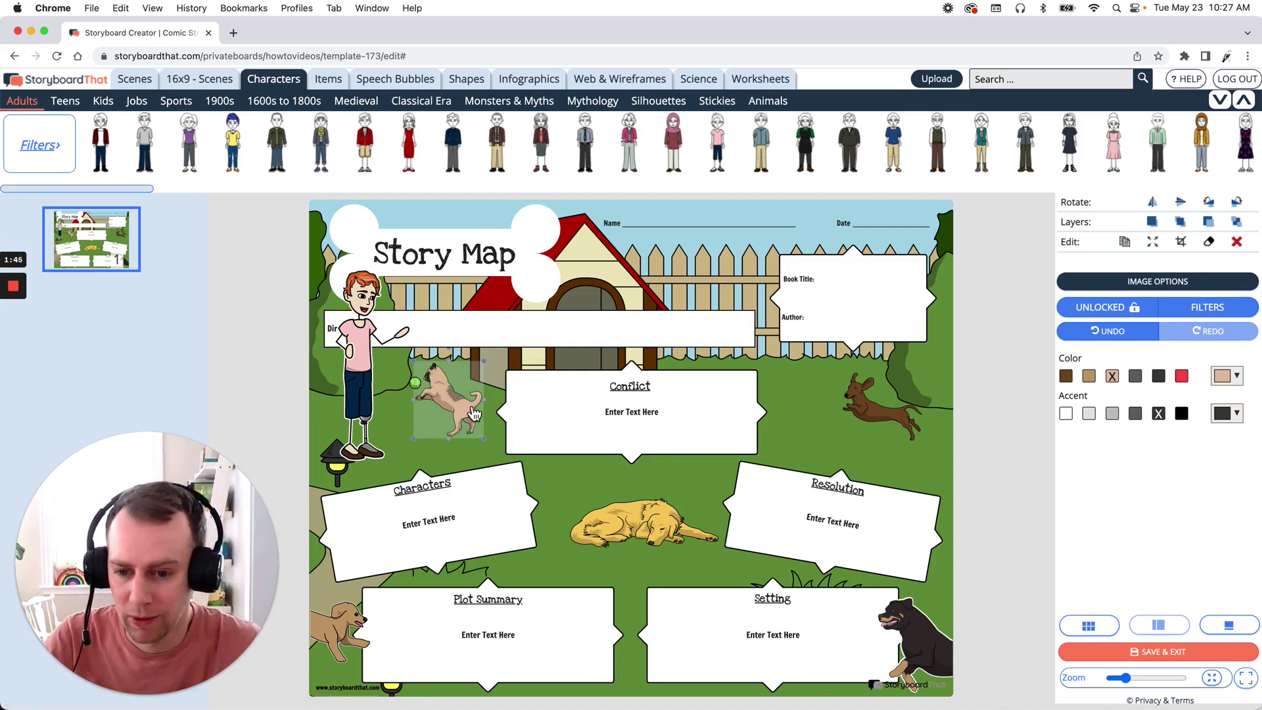
left_click_drag(419, 401, 417, 406)
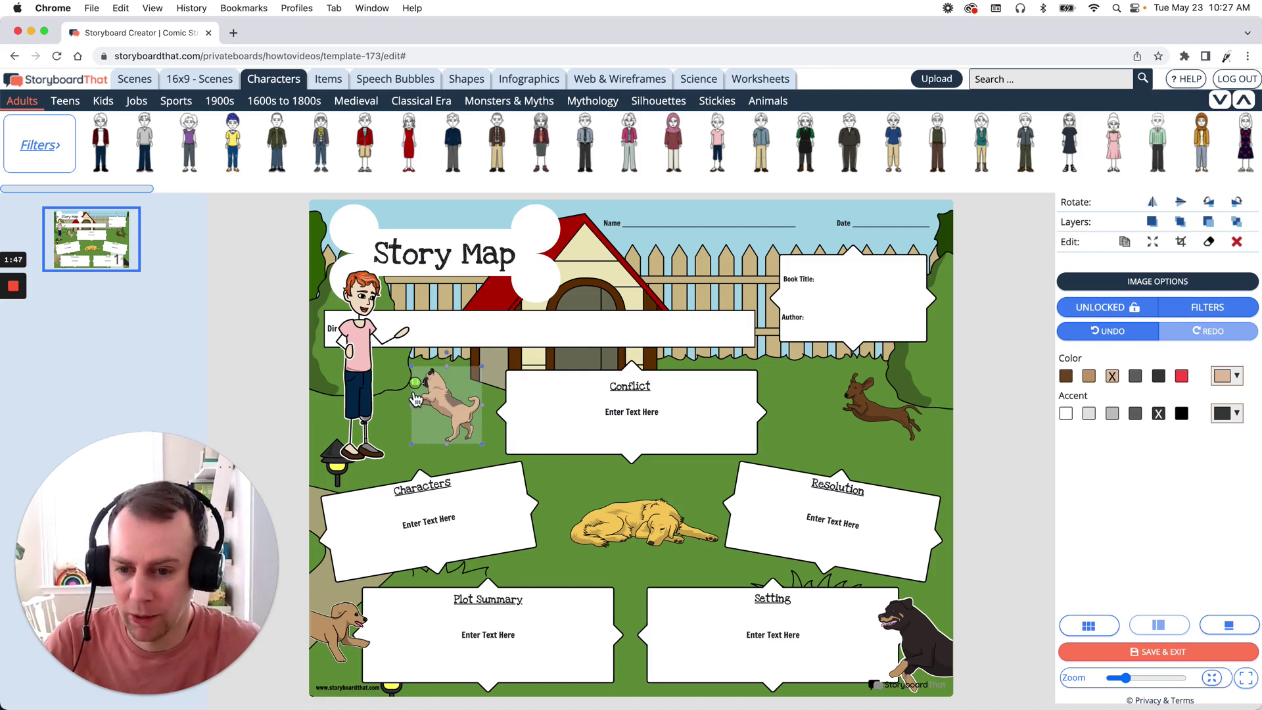
Move the green ball onto the character's outstretched hand and bring it forward in the layer order.
left_click_drag(421, 394, 408, 372)
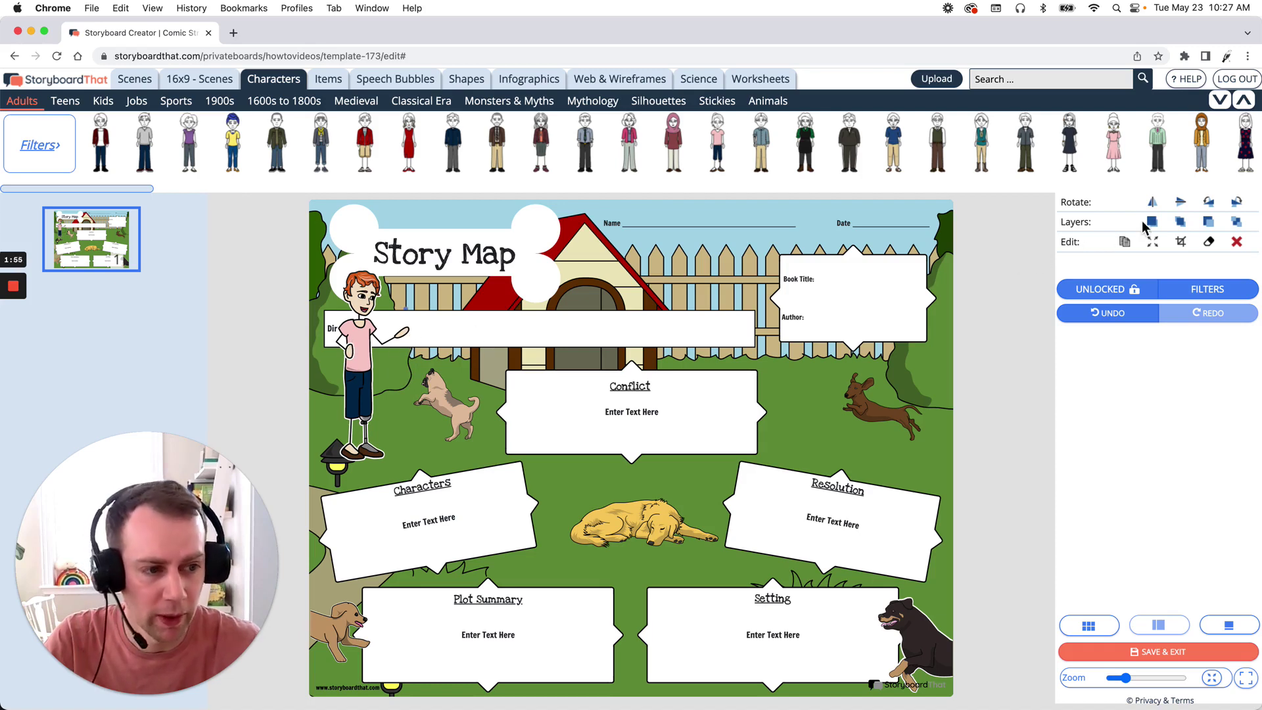
left_click(1187, 225)
left_click(282, 309)
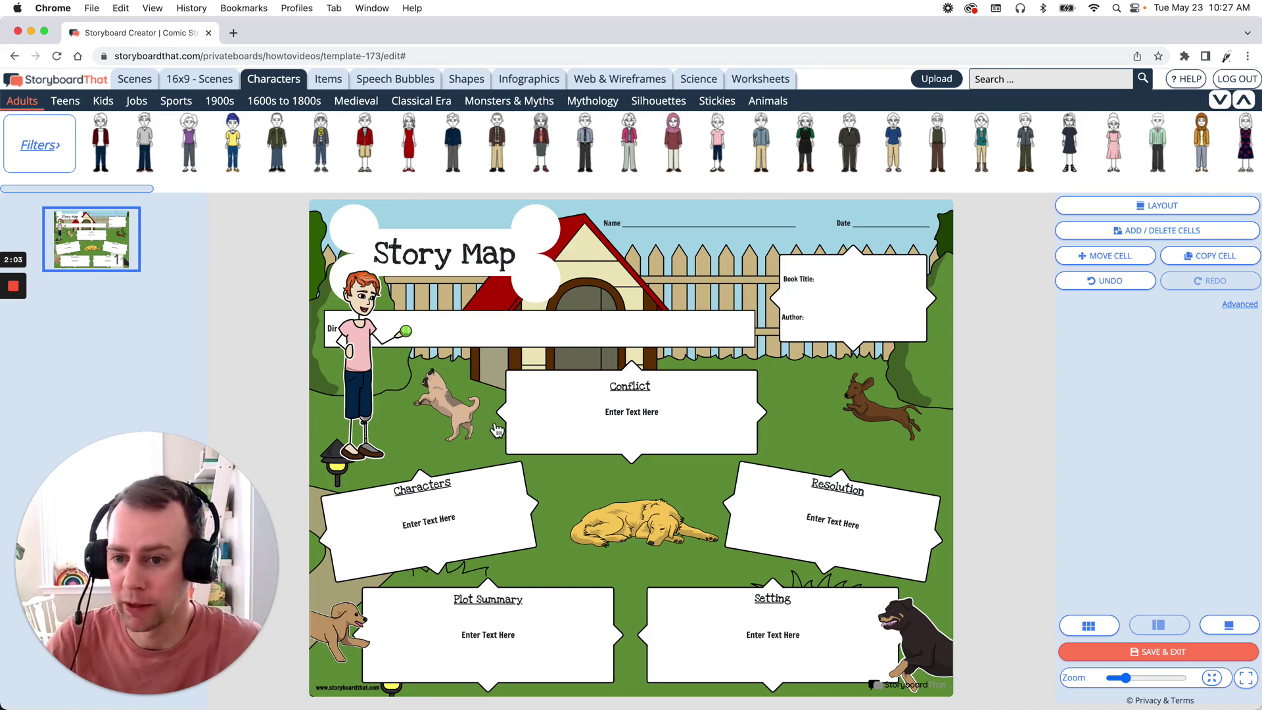
Add the potted pink flowers beside the brown dog, and recolor the leaves light green and the blossoms orange-red.
left_click(331, 85)
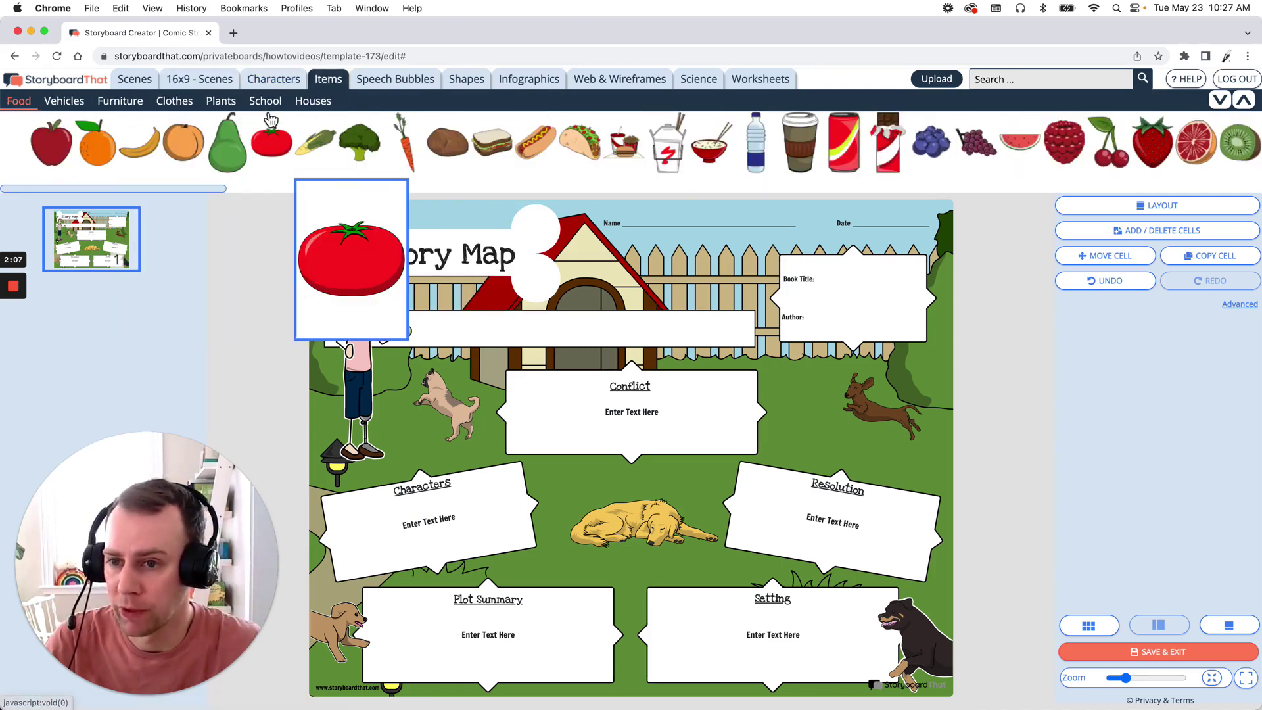
mouse_move(453, 117)
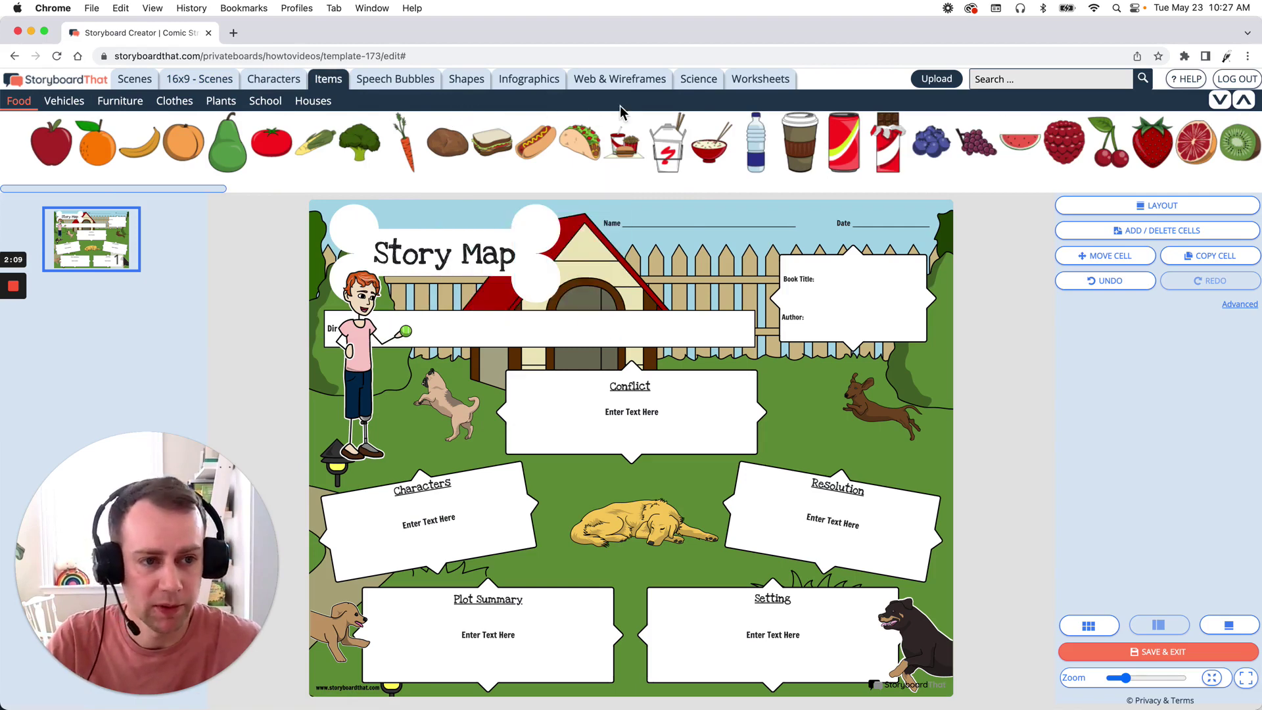
left_click(1029, 82)
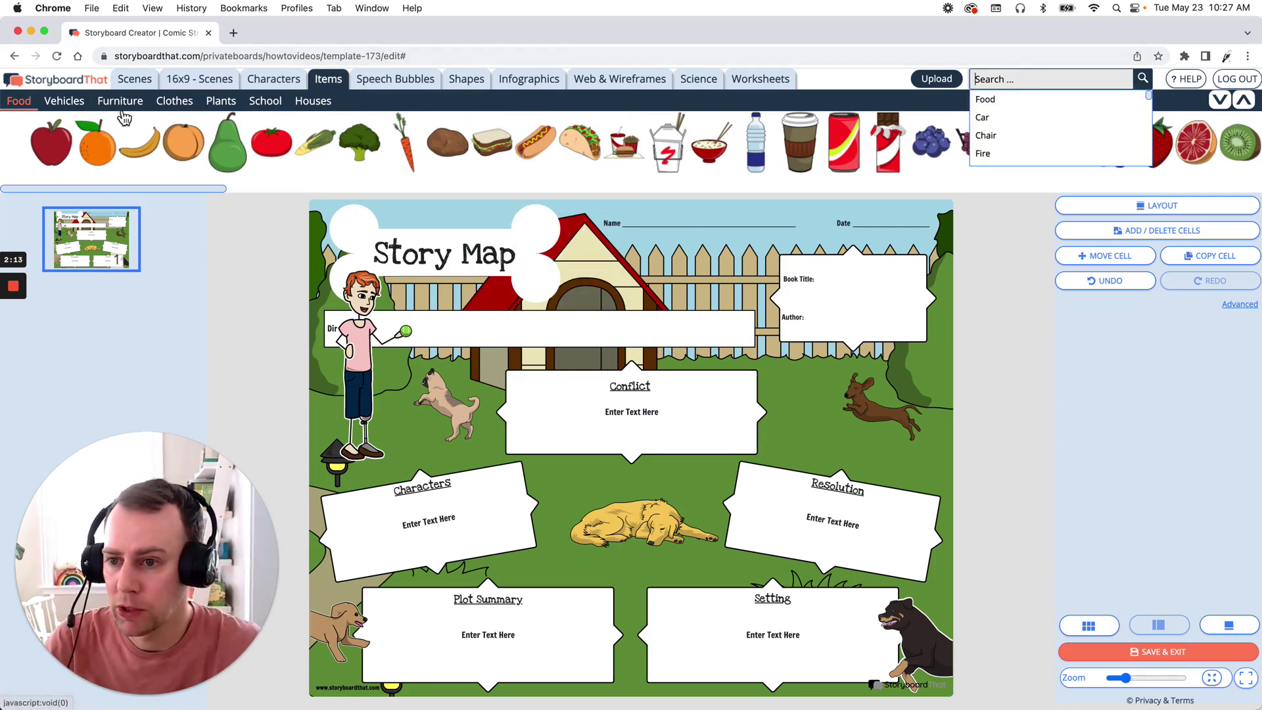
left_click(229, 104)
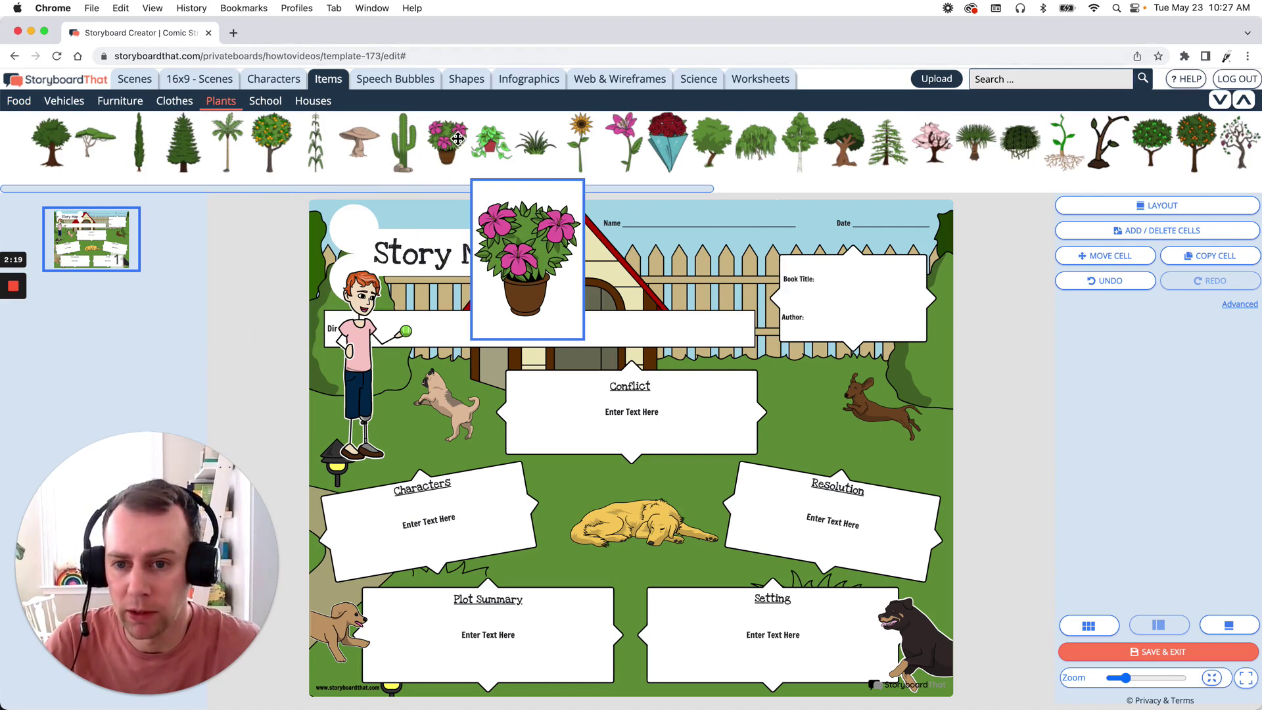
left_click_drag(459, 138, 916, 416)
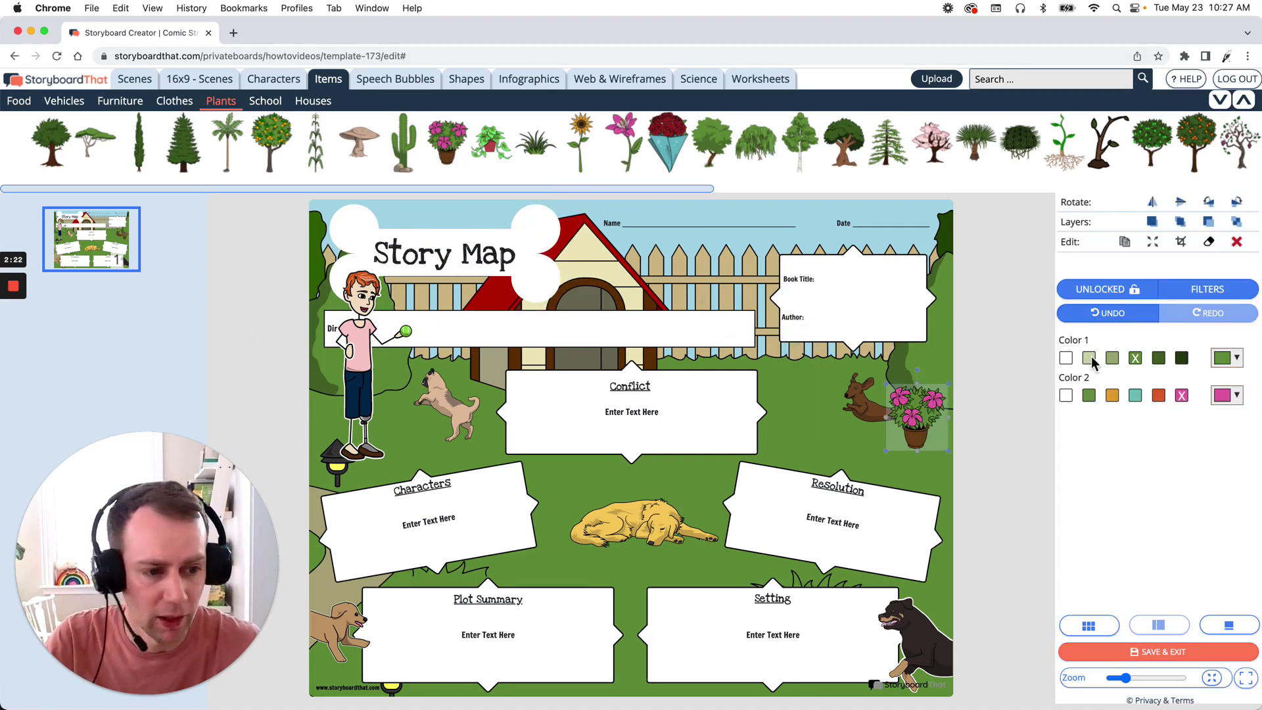
left_click(1160, 396)
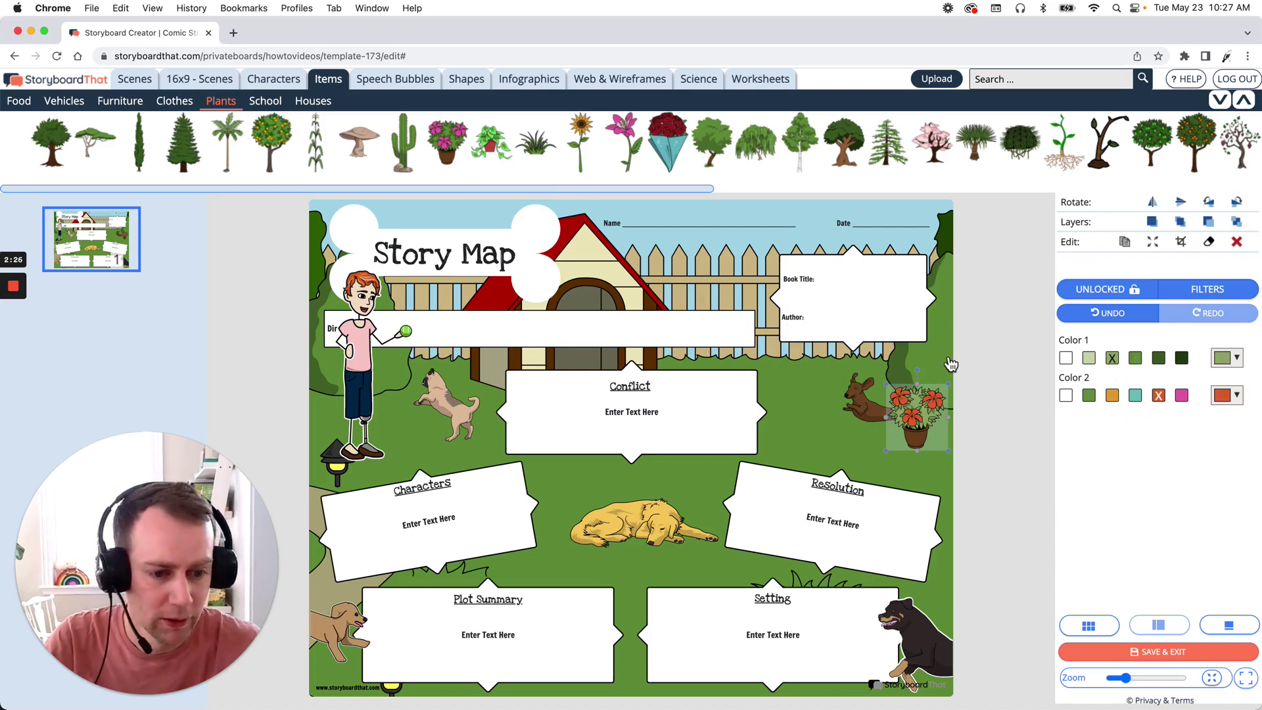
left_click(972, 358)
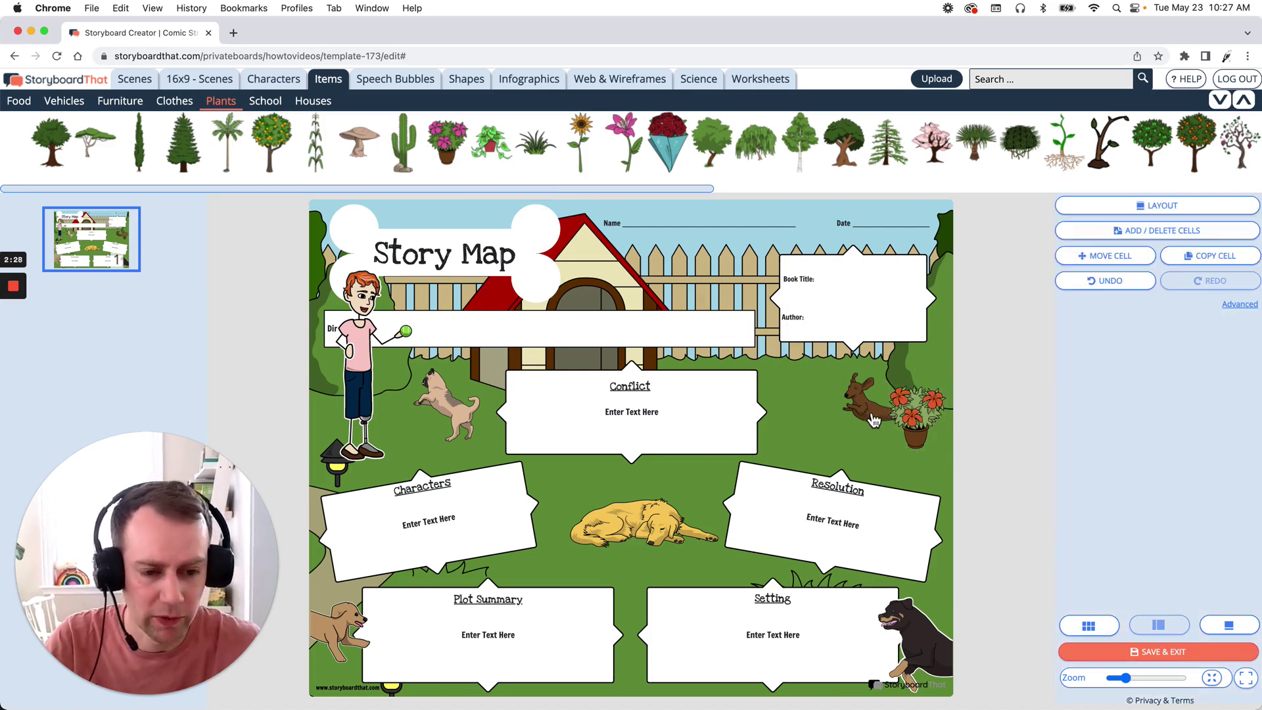
Separate the brown dog and the potted flowers by moving the dog toward the Conflict box and the pot toward the worksheet's edge.
left_click_drag(867, 414, 827, 420)
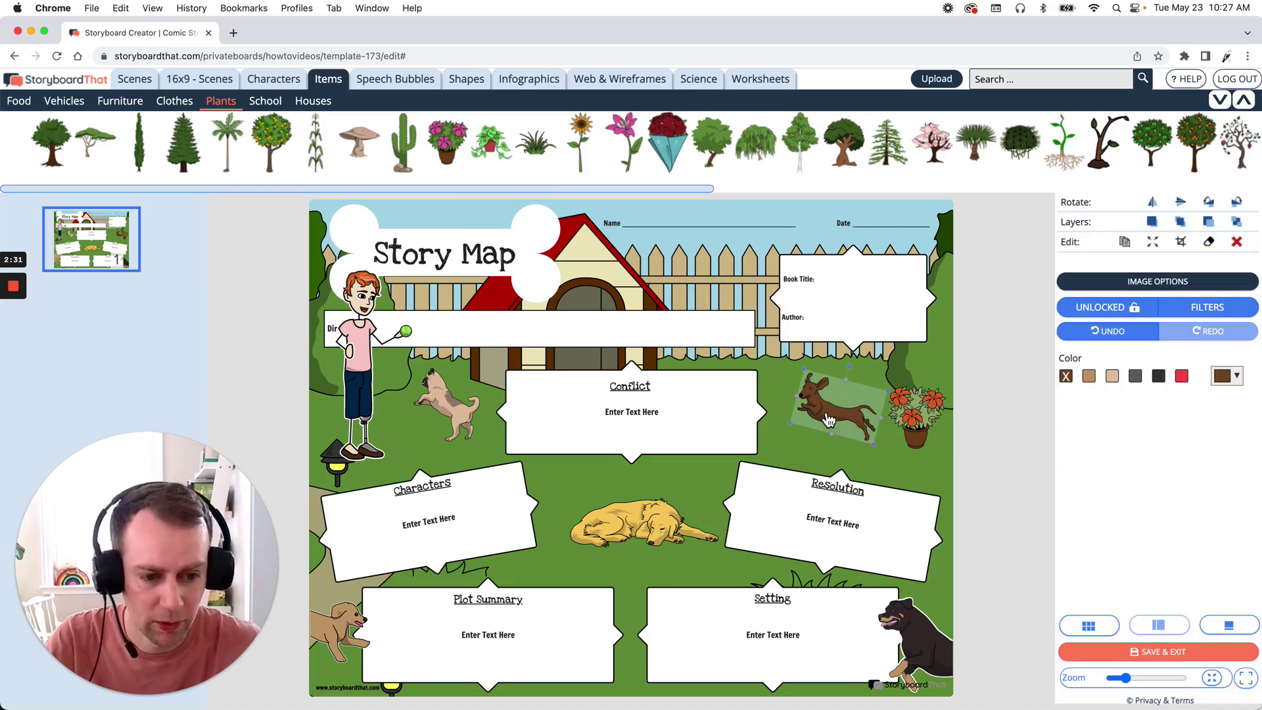
left_click(919, 424)
left_click(990, 431)
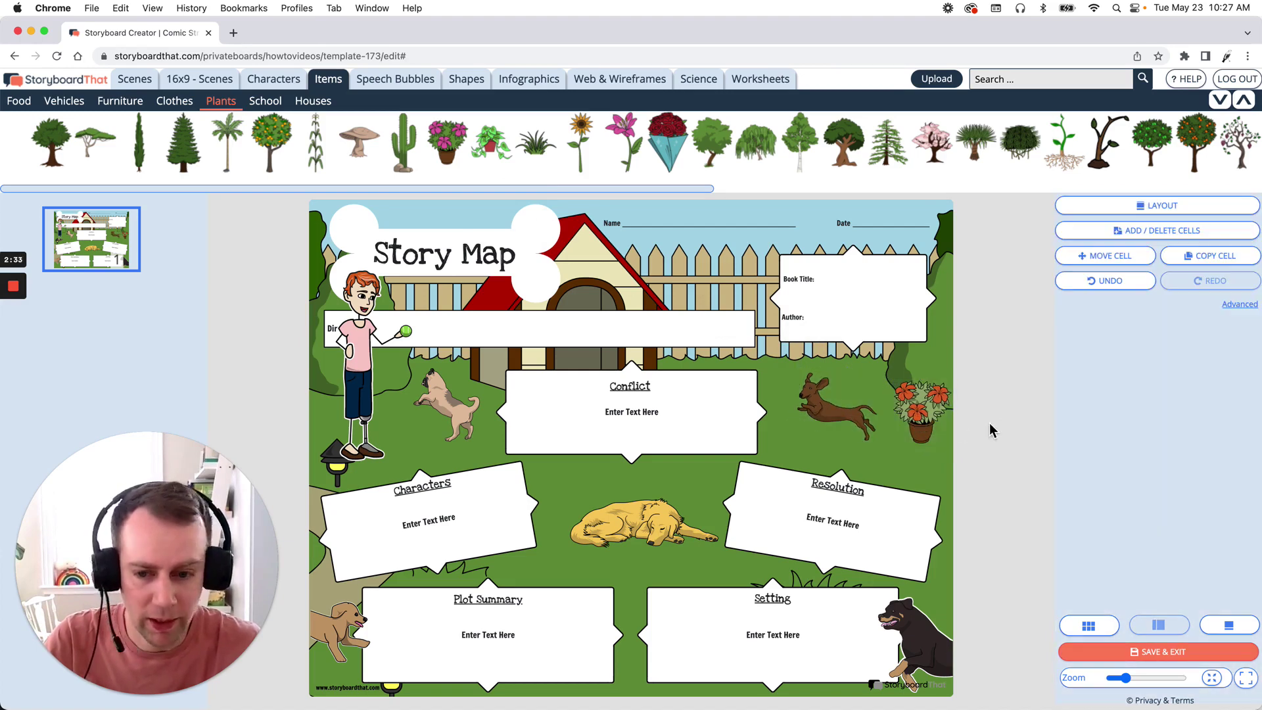
Recolor the backyard scene with a darker blue sky and a navy blue doghouse roof.
left_click(814, 459)
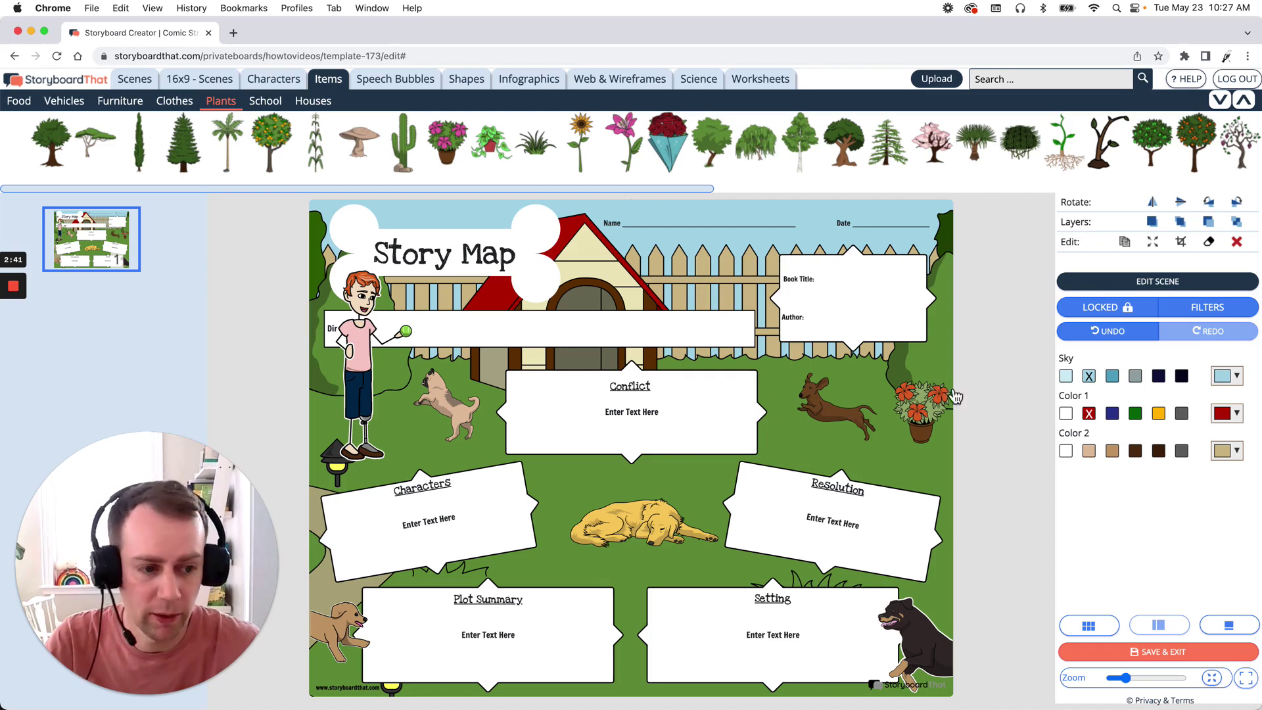
left_click(1113, 378)
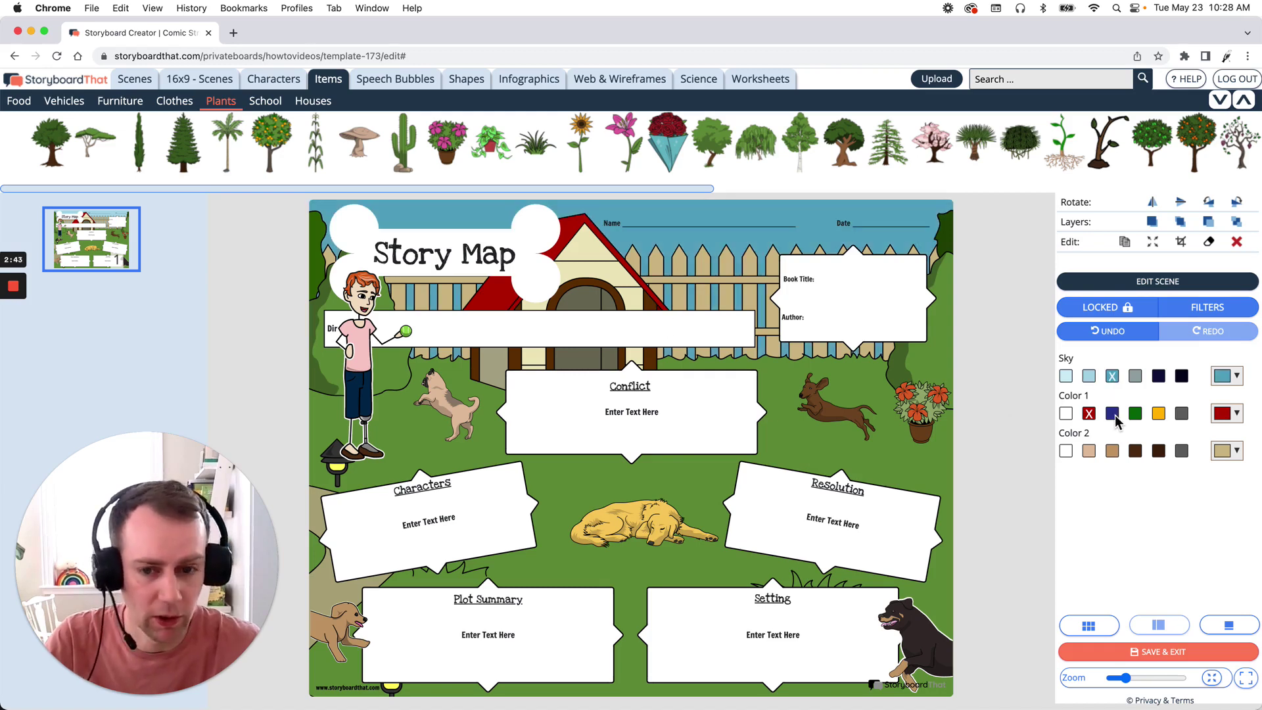
left_click(1115, 417)
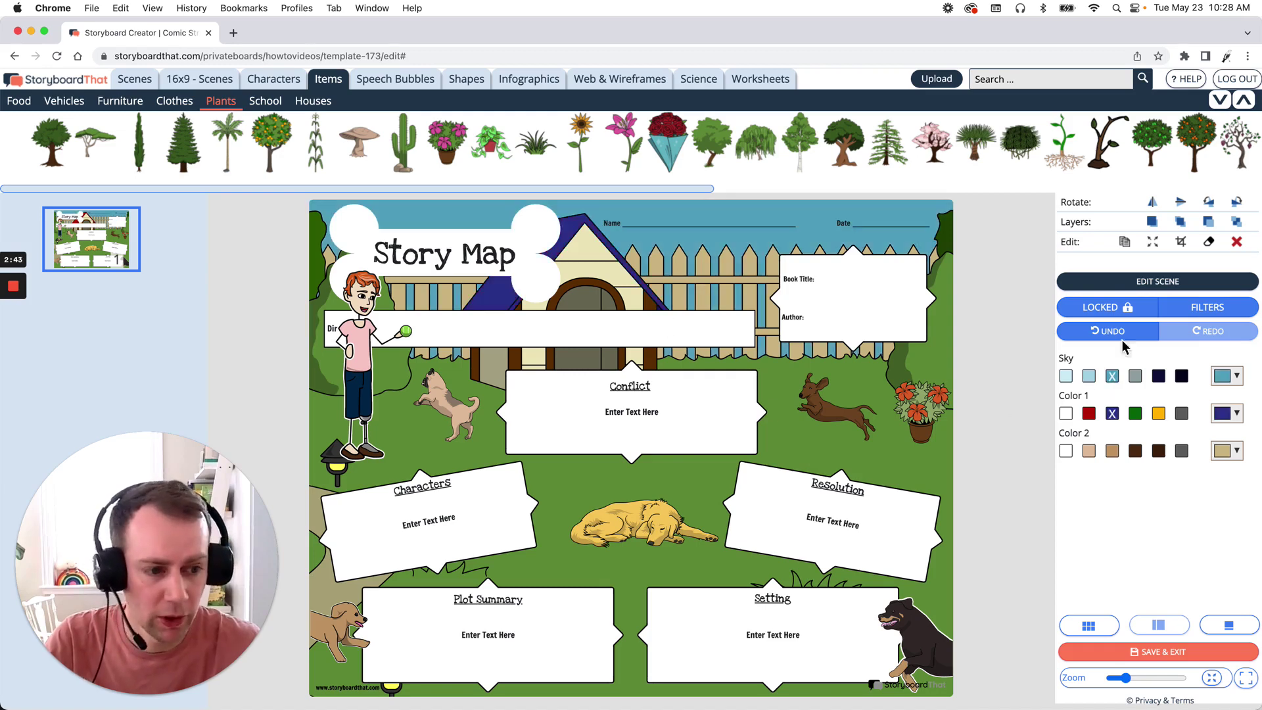
Edit the backyard scene to show night time with snow and the lights on, and update it.
left_click(1184, 290)
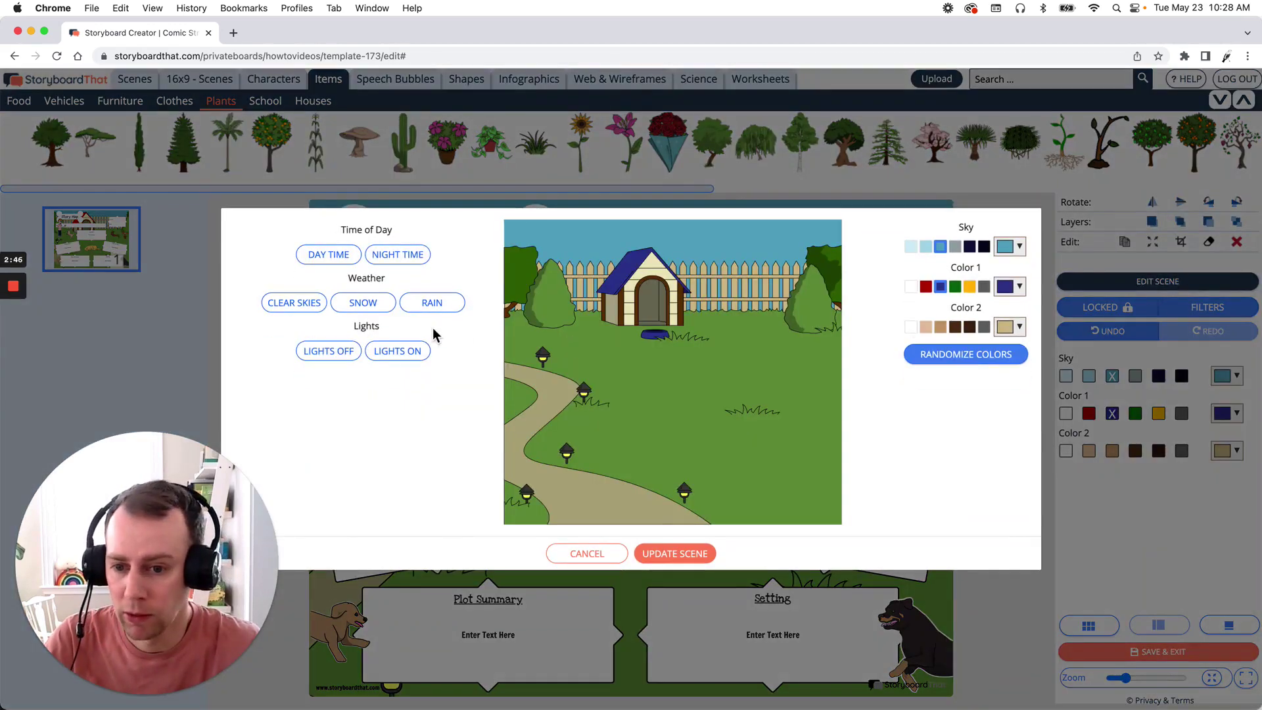
left_click(380, 307)
left_click(388, 264)
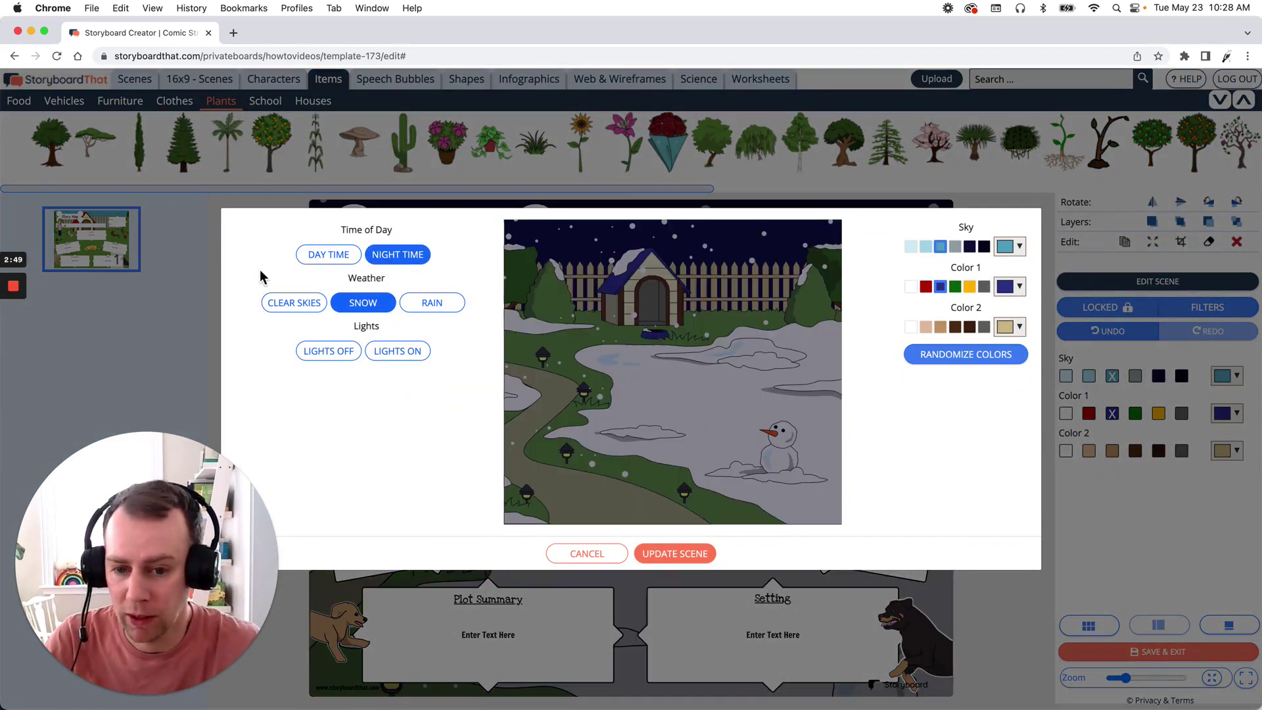
left_click(397, 354)
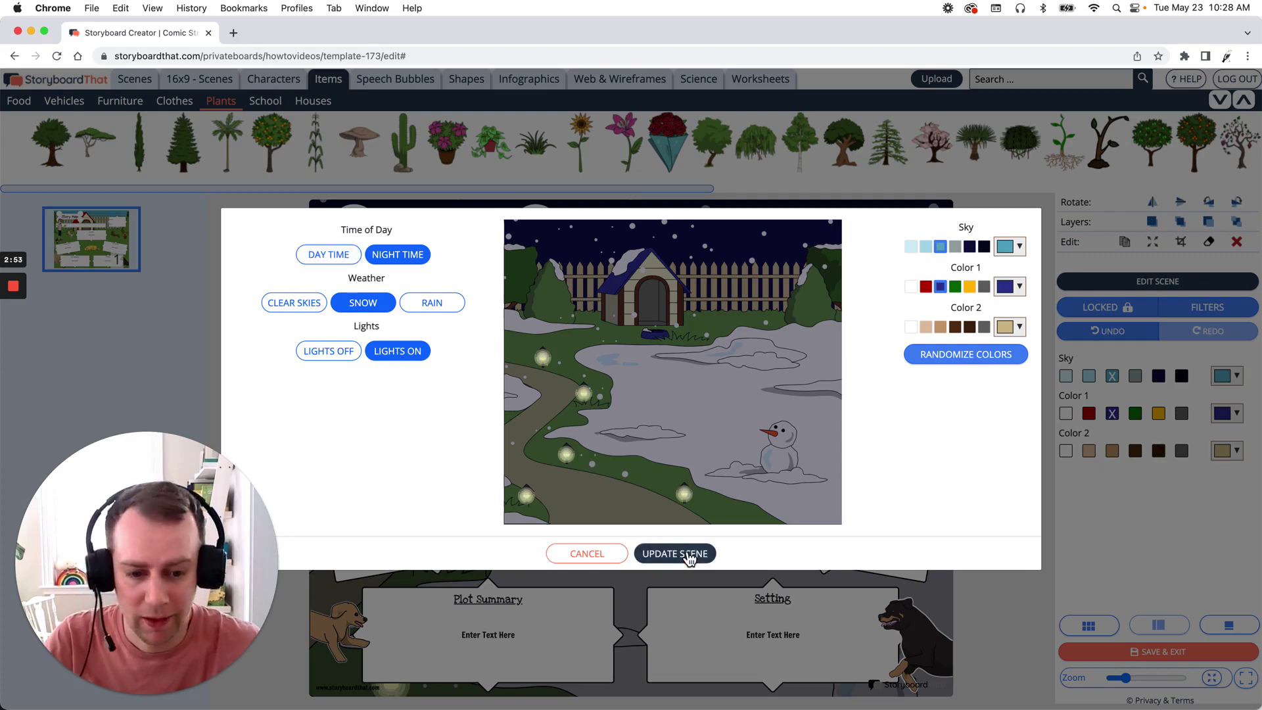
left_click(689, 558)
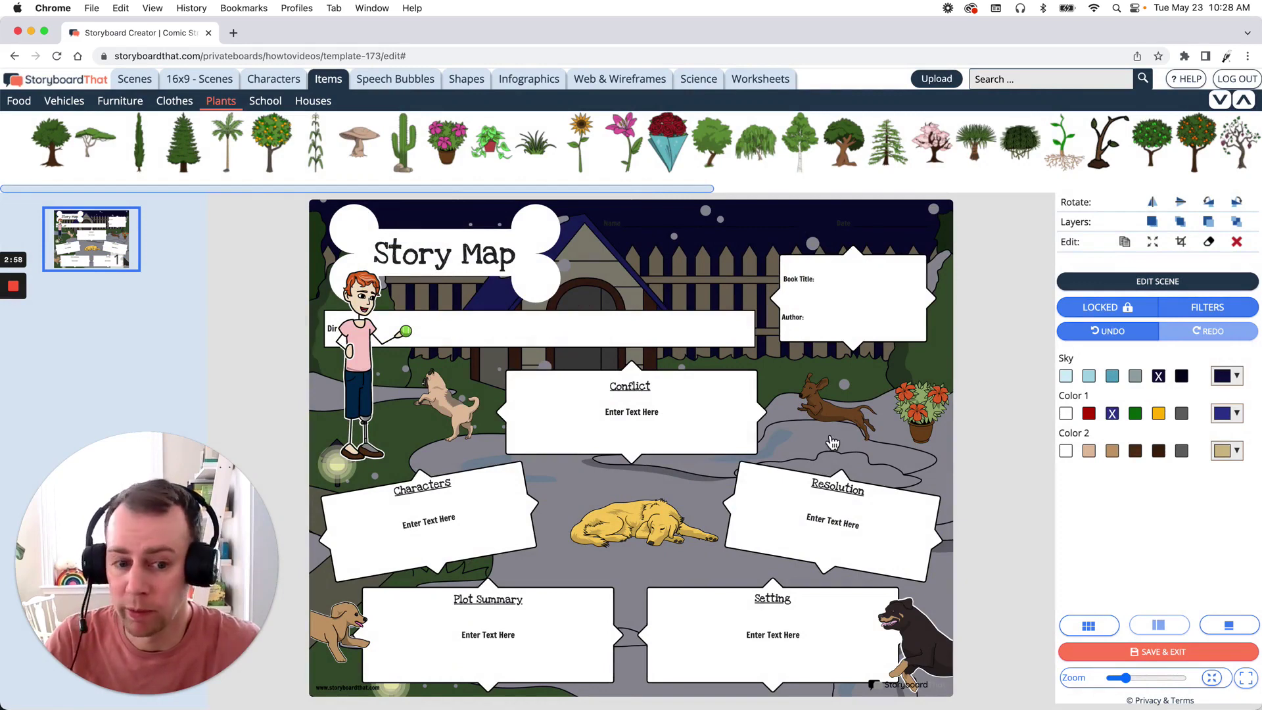
Delete the backyard background scene from the worksheet.
left_click(862, 422)
left_click(921, 380)
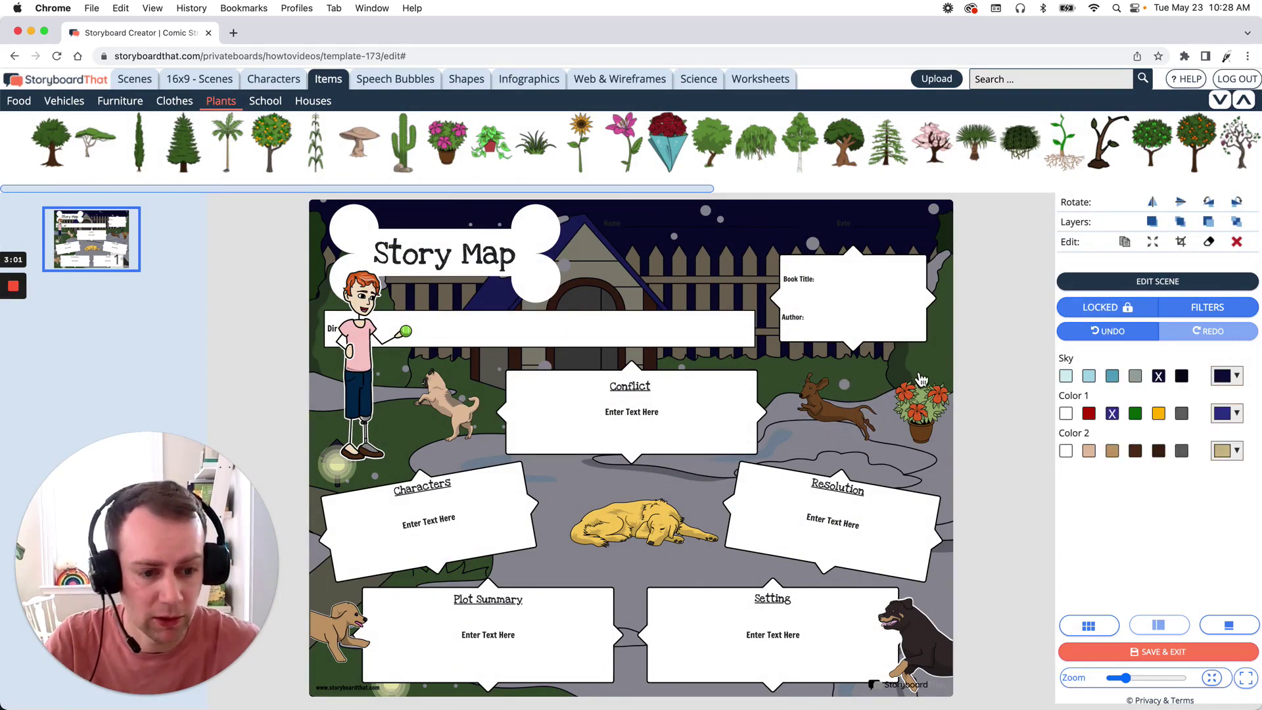
left_click(1237, 243)
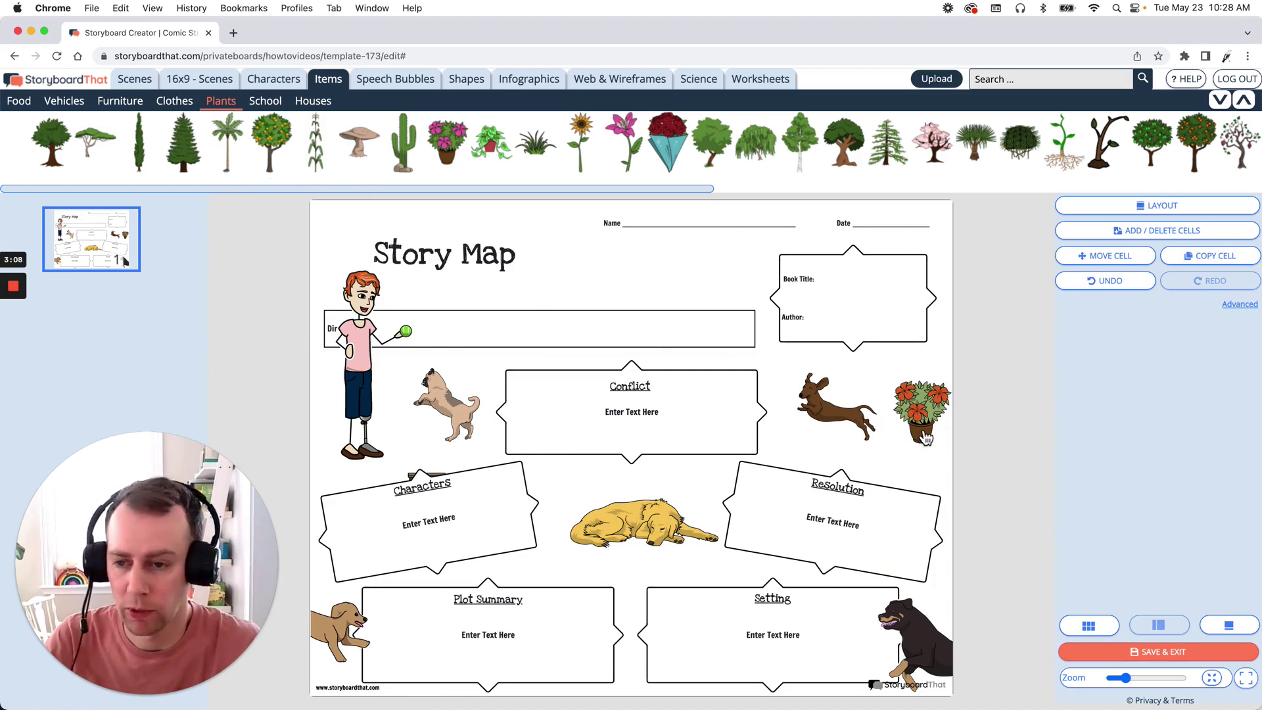
Add the open green field scene from the 16x9 Outdoor scenes to the worksheet.
left_click(134, 81)
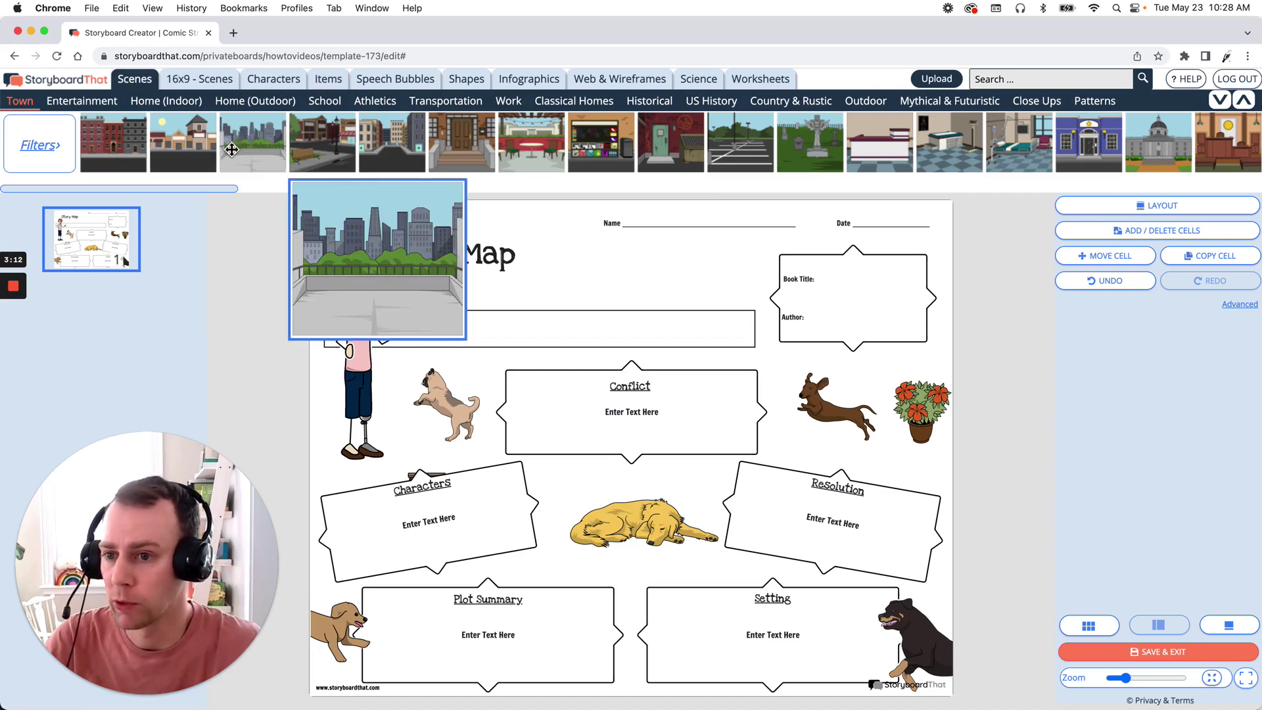
left_click(196, 89)
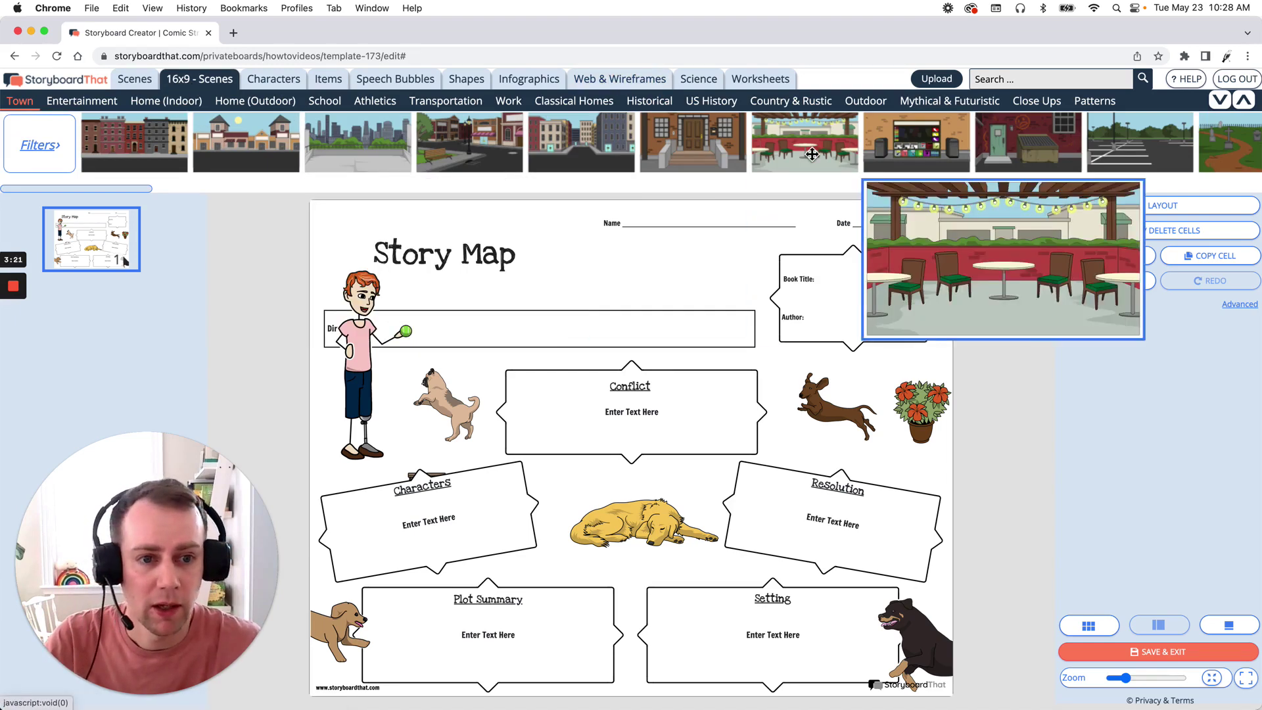
left_click(869, 102)
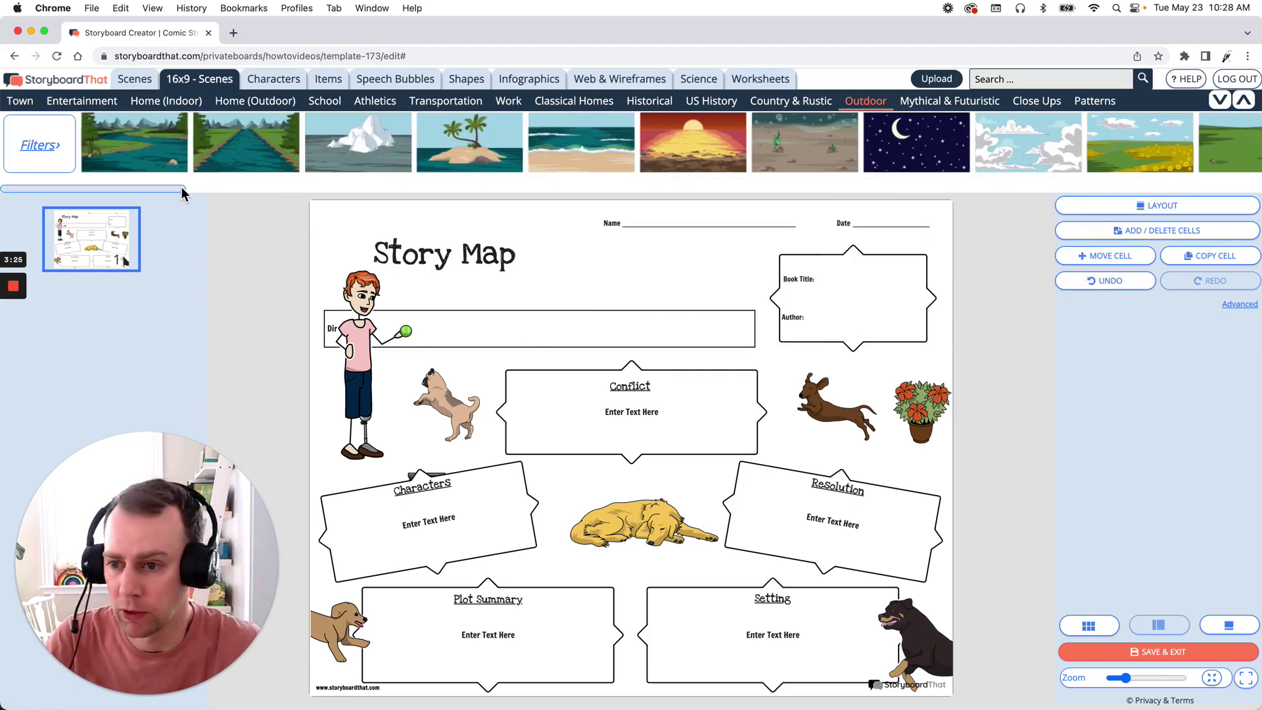
left_click_drag(183, 193, 246, 194)
left_click_drag(839, 158, 546, 395)
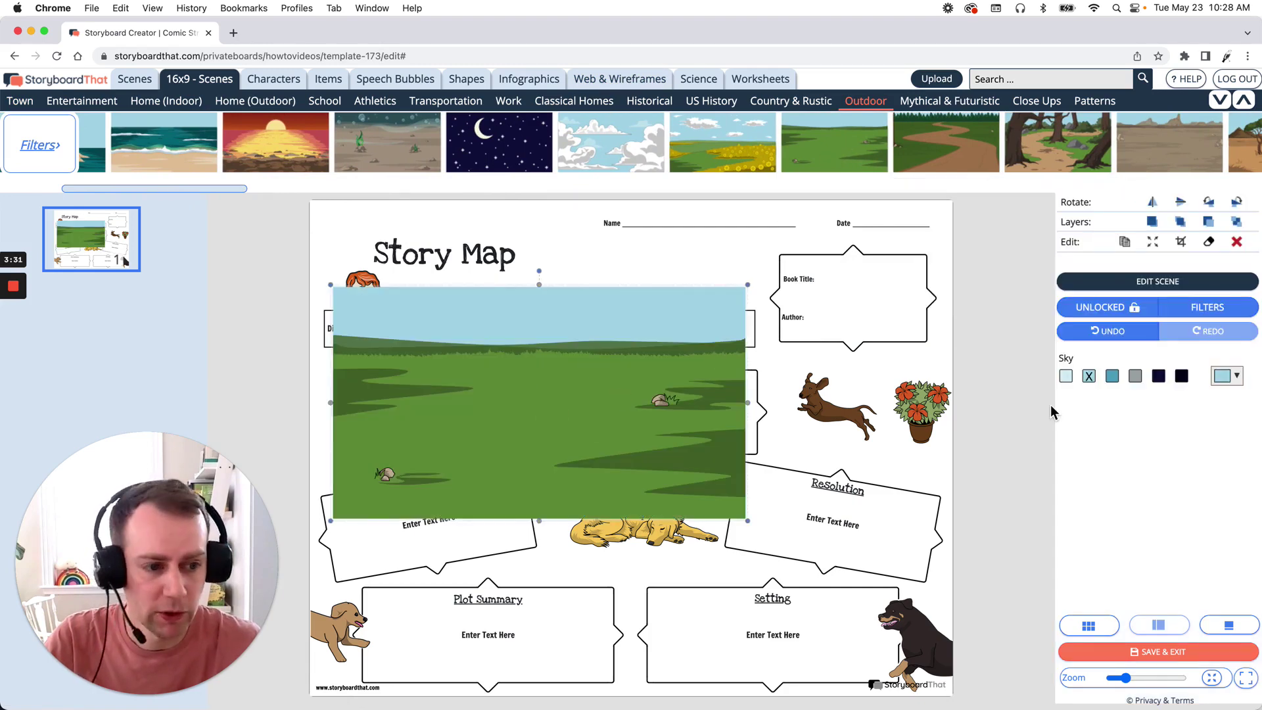
Stretch the field scene over the whole worksheet with Crop-to-Fill and send it behind all other objects.
left_click(1155, 243)
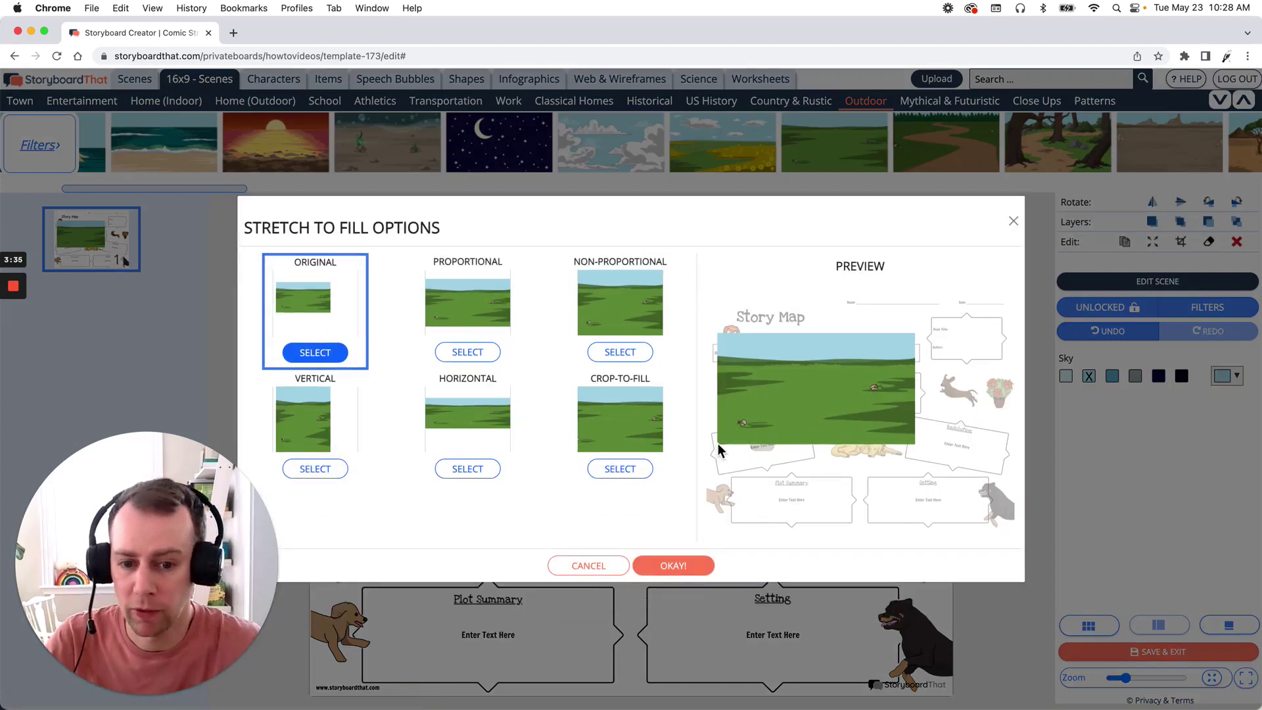
left_click(622, 469)
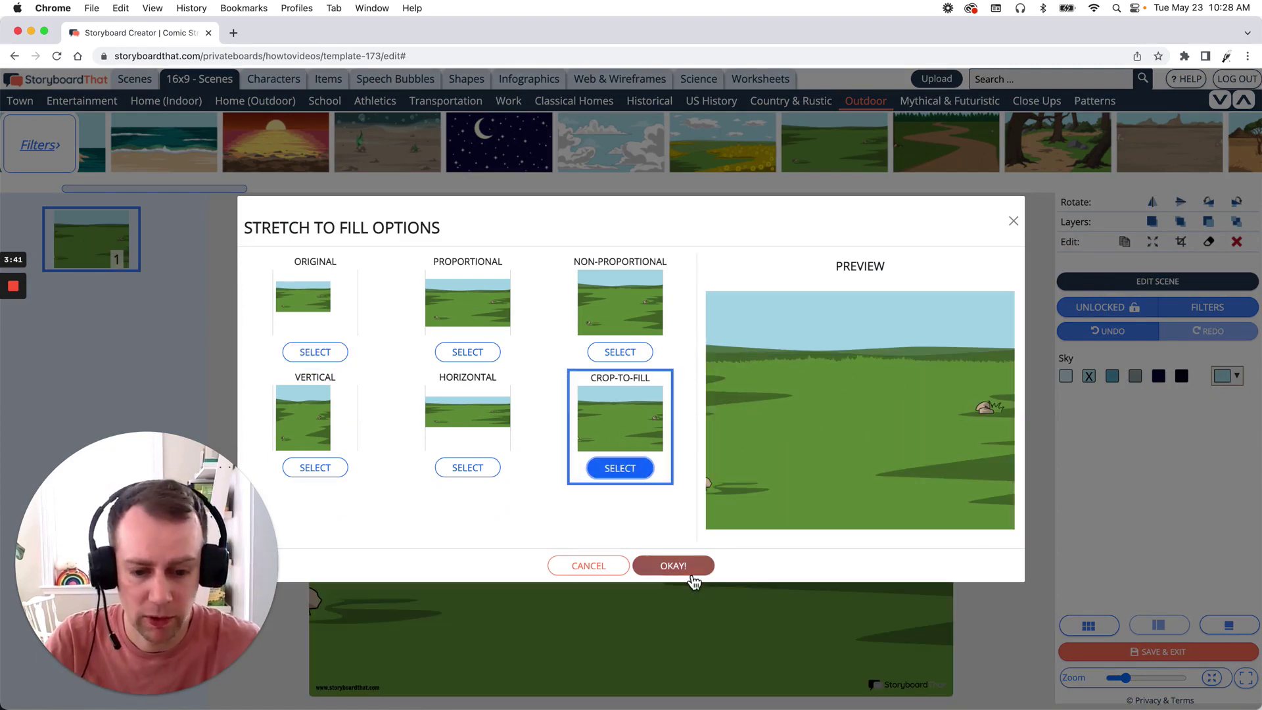
left_click(674, 566)
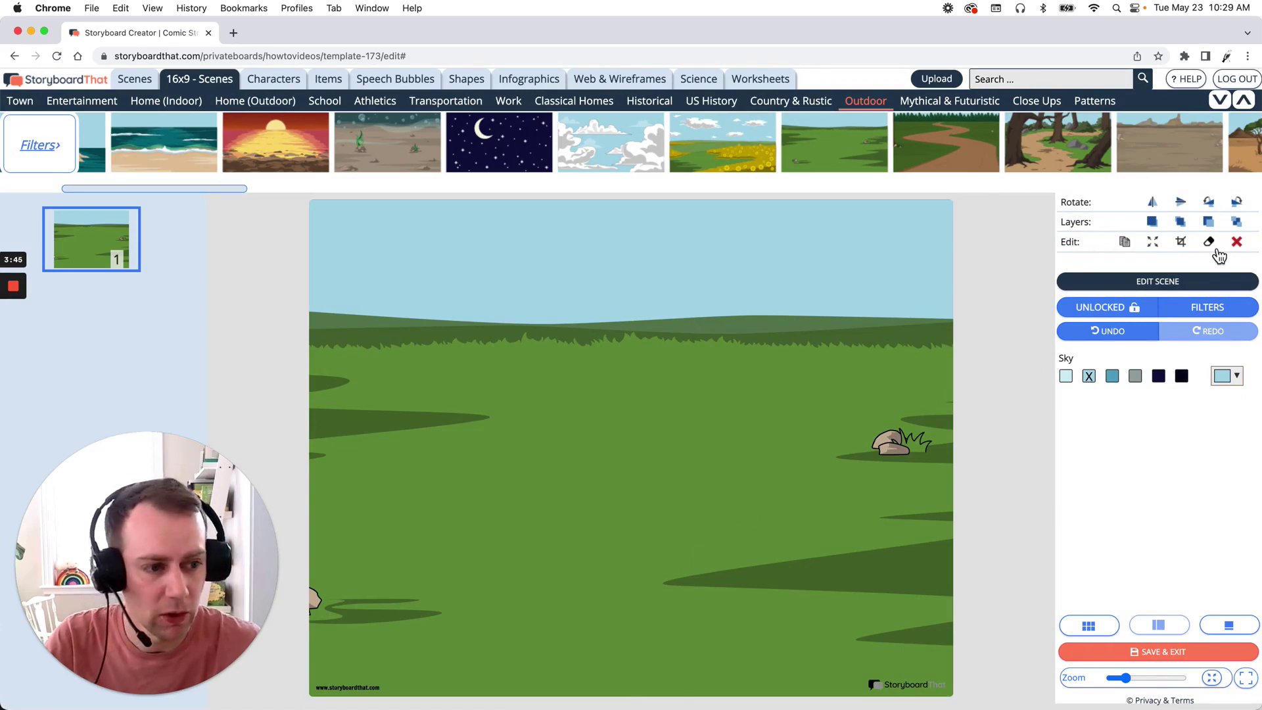
left_click(1238, 225)
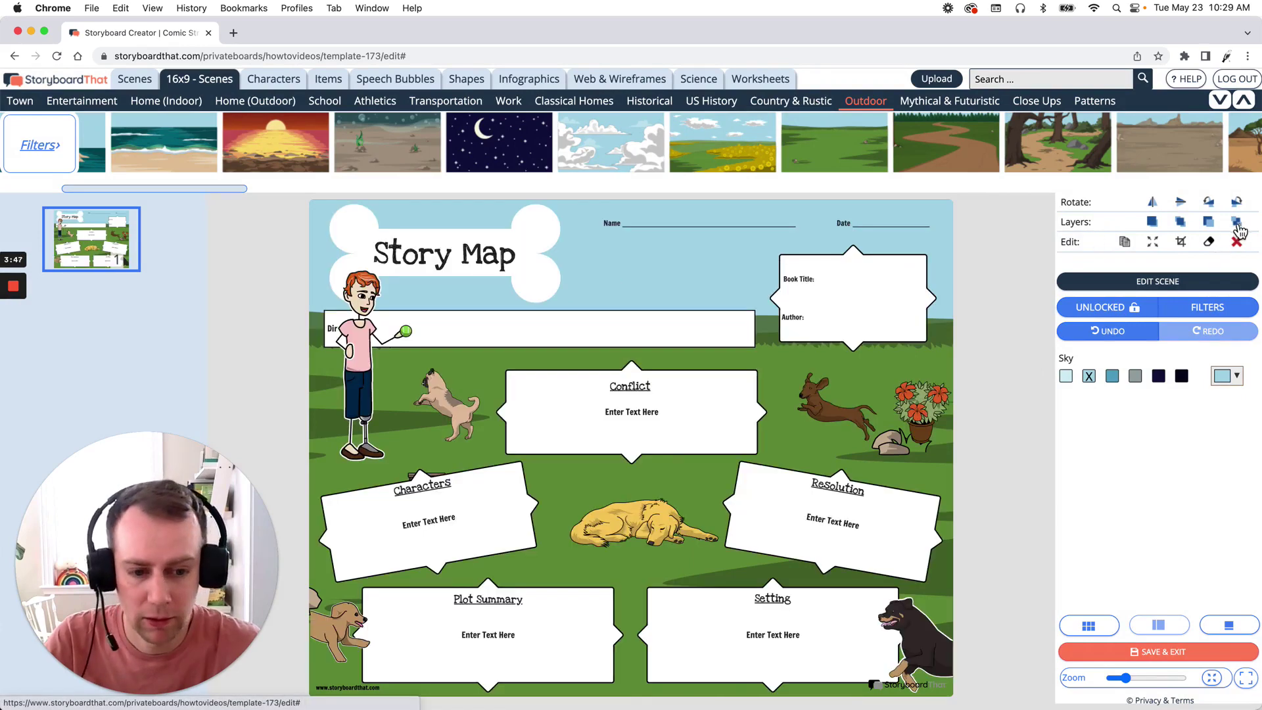
Move the potted flowers slightly up so they stand clear of the rocks in the field.
left_click_drag(933, 432, 924, 411)
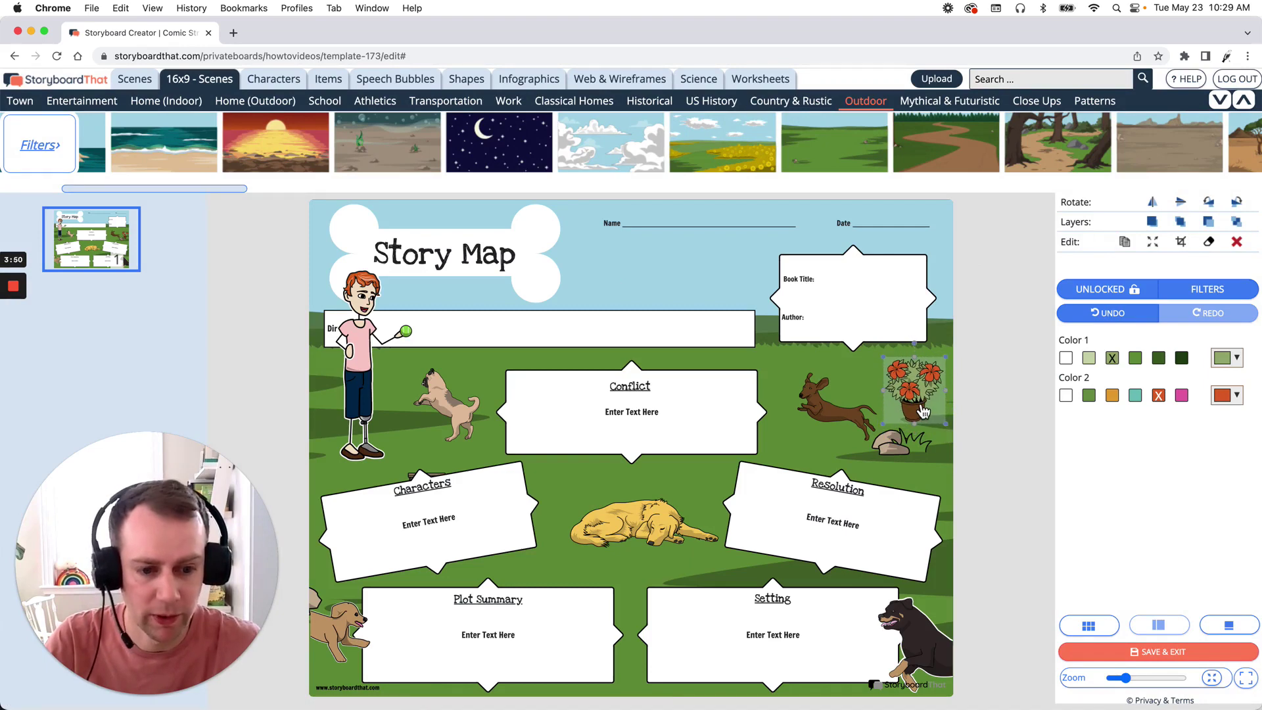
left_click(1009, 445)
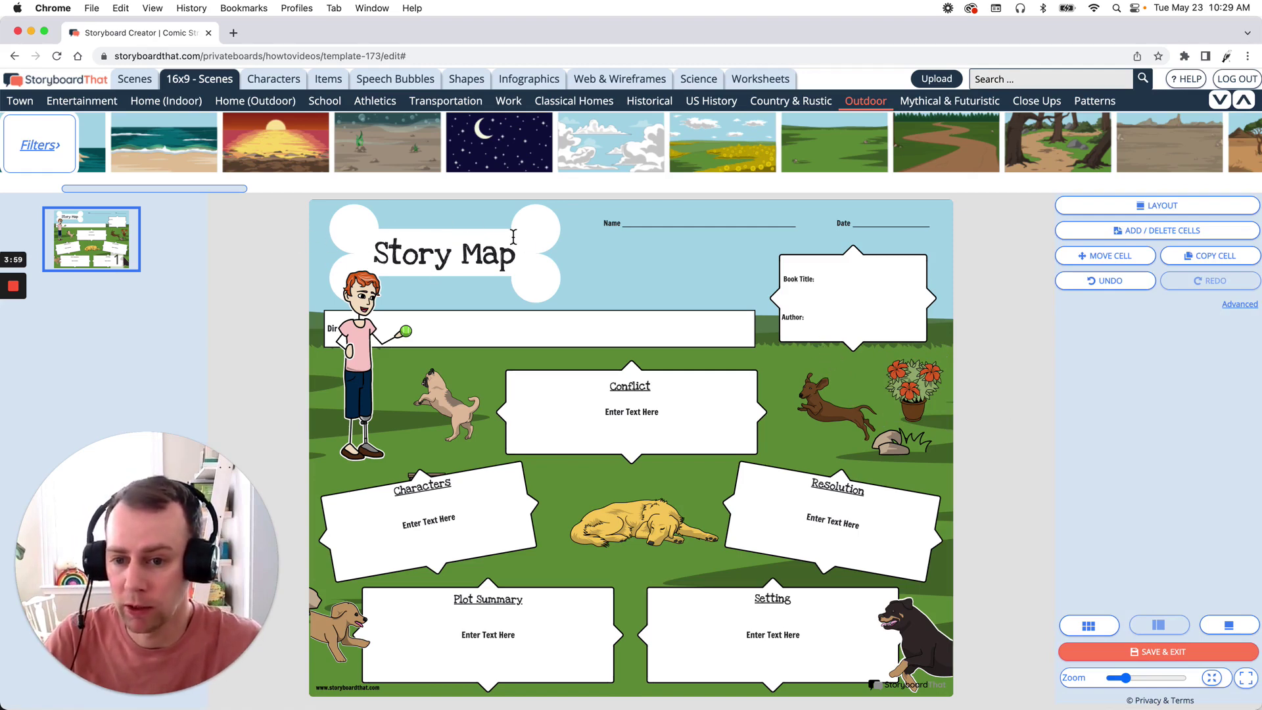
Replace the worksheet title with "Dogs!" and set its font to Chango.
double_click(462, 256)
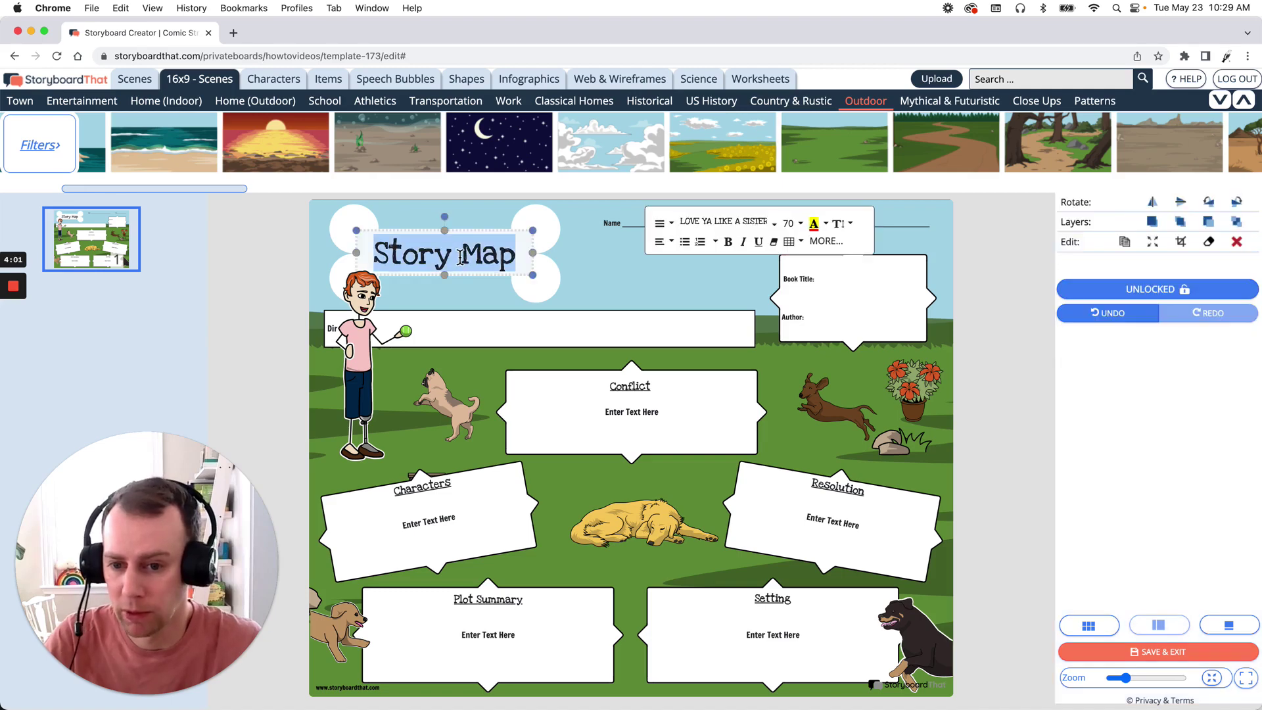
type("Dogs!")
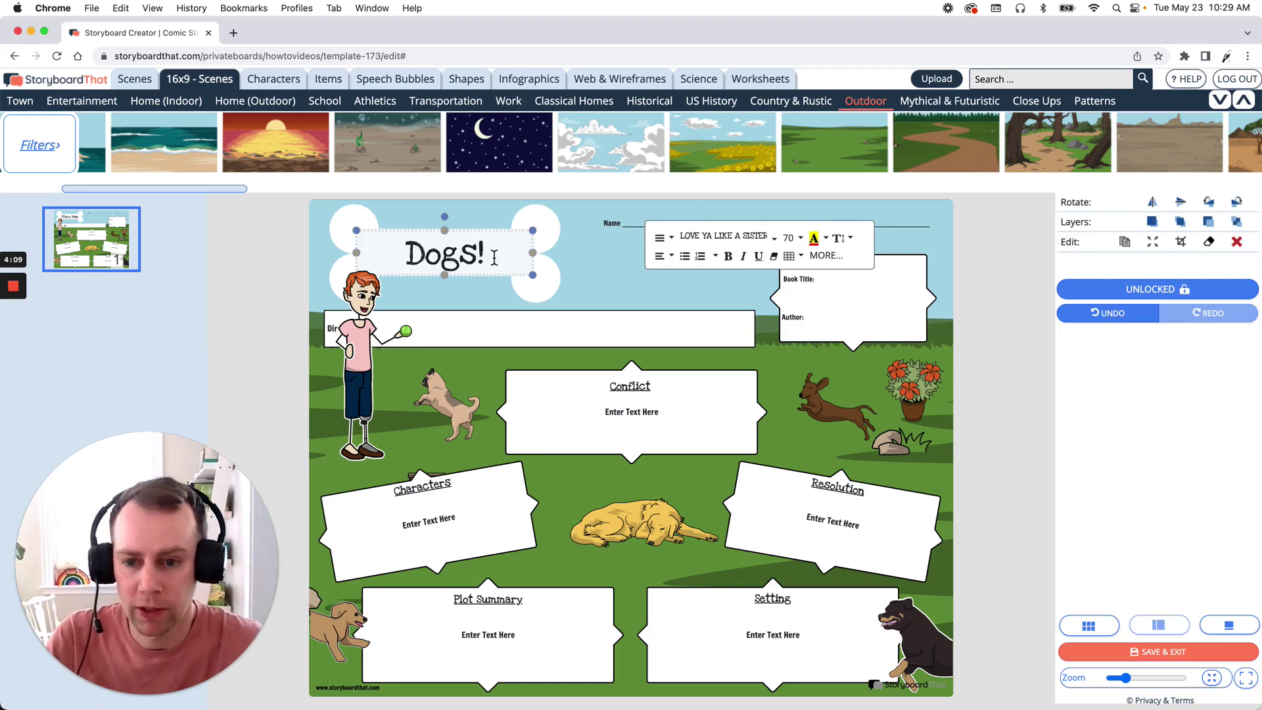
left_click_drag(499, 256, 354, 263)
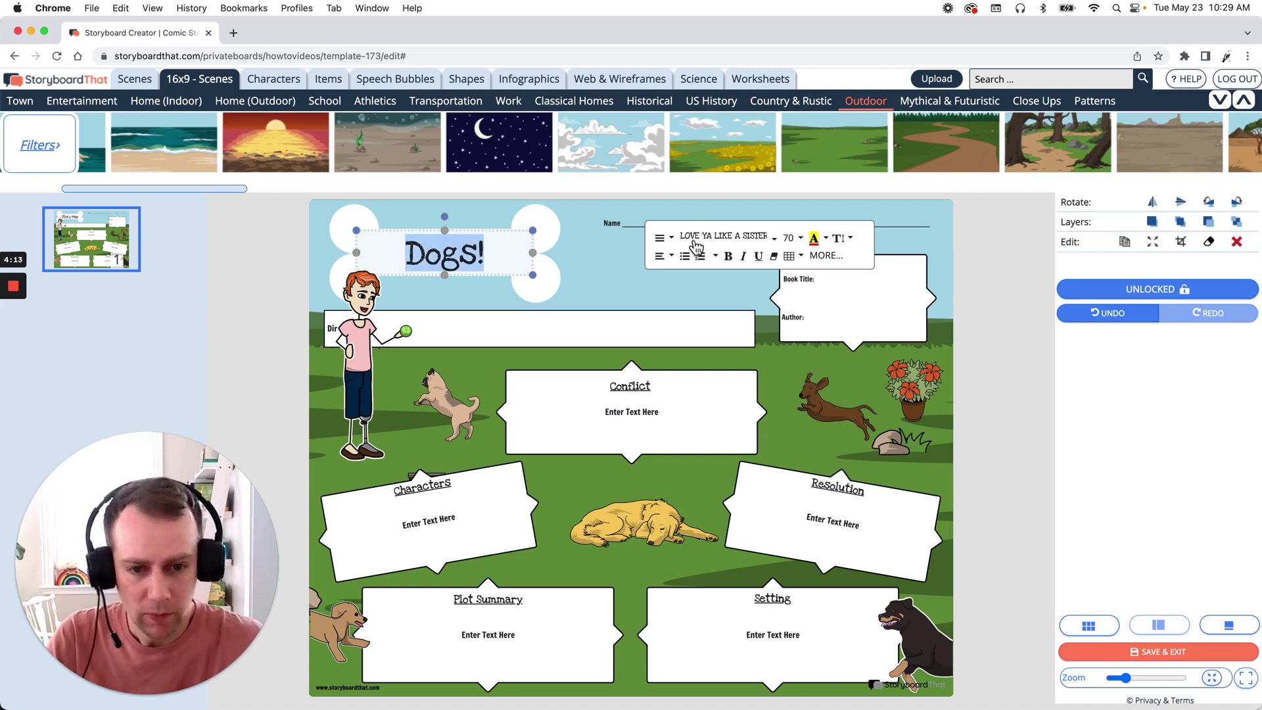
left_click(767, 243)
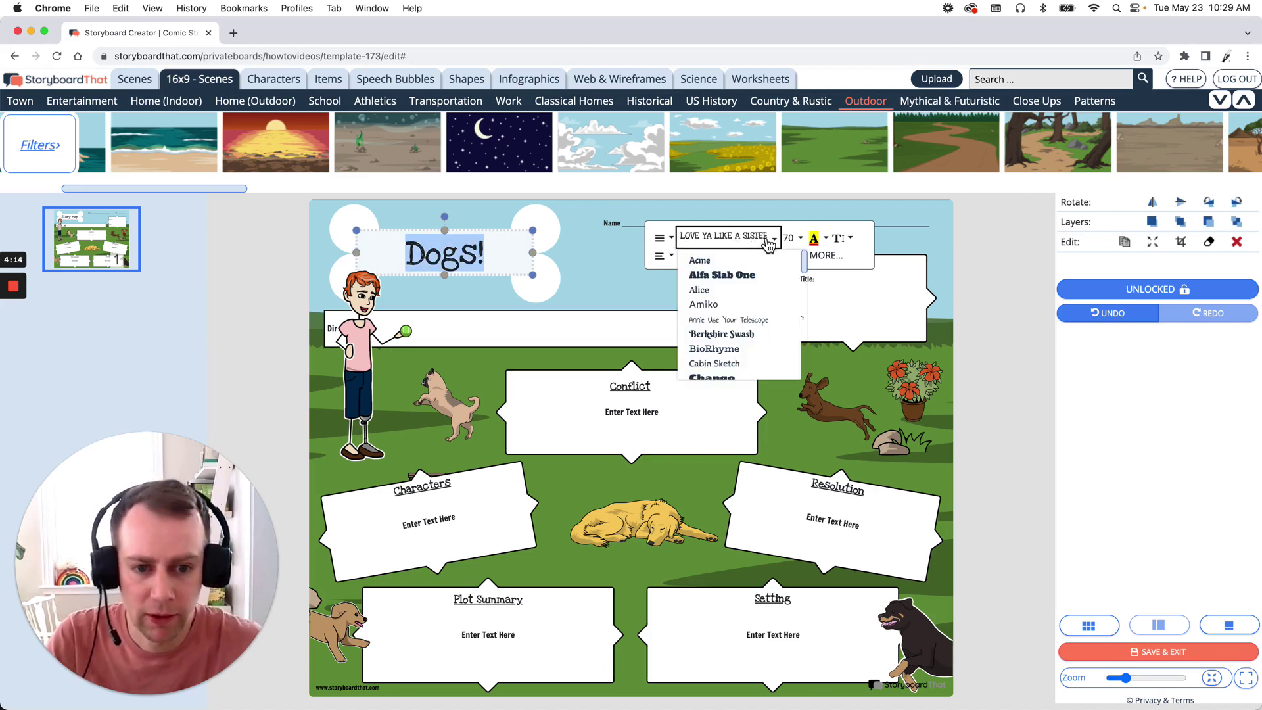
scroll(730, 315, "down", 2)
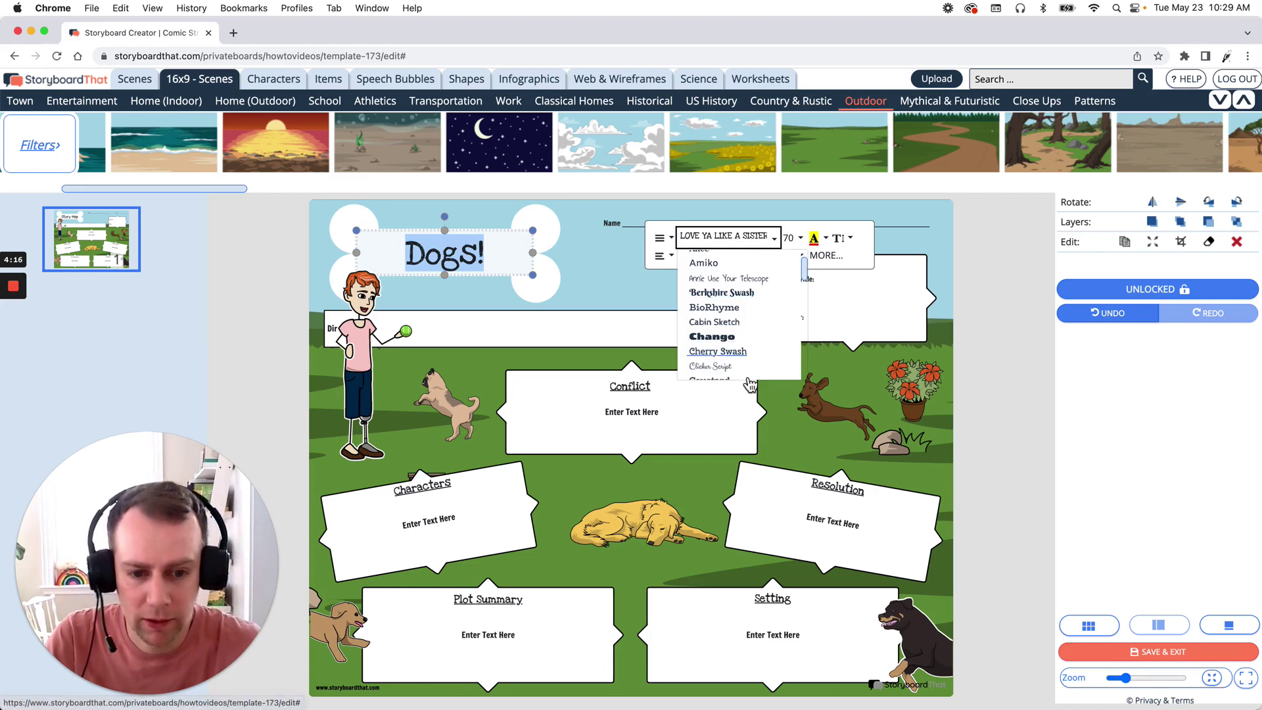
left_click(726, 343)
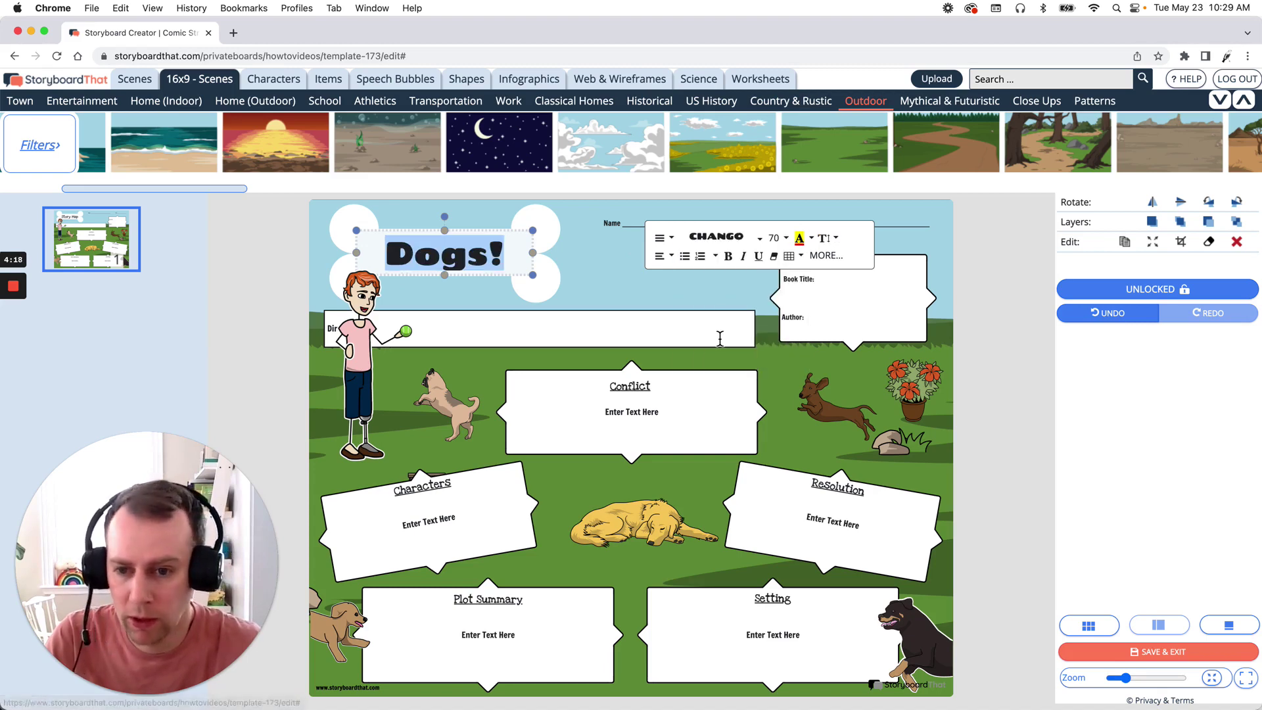
Set the font size of the "Dogs!" title to 76.
left_click(786, 238)
scroll(803, 316, "down", 3)
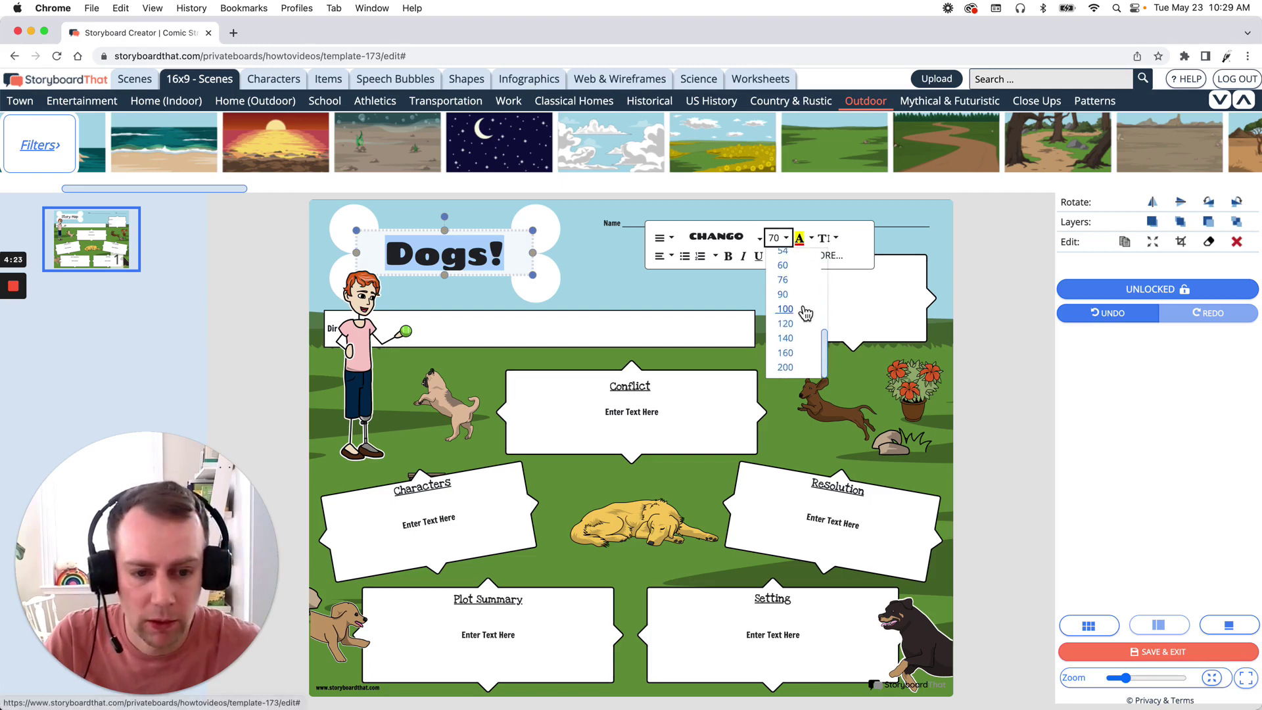
left_click(803, 281)
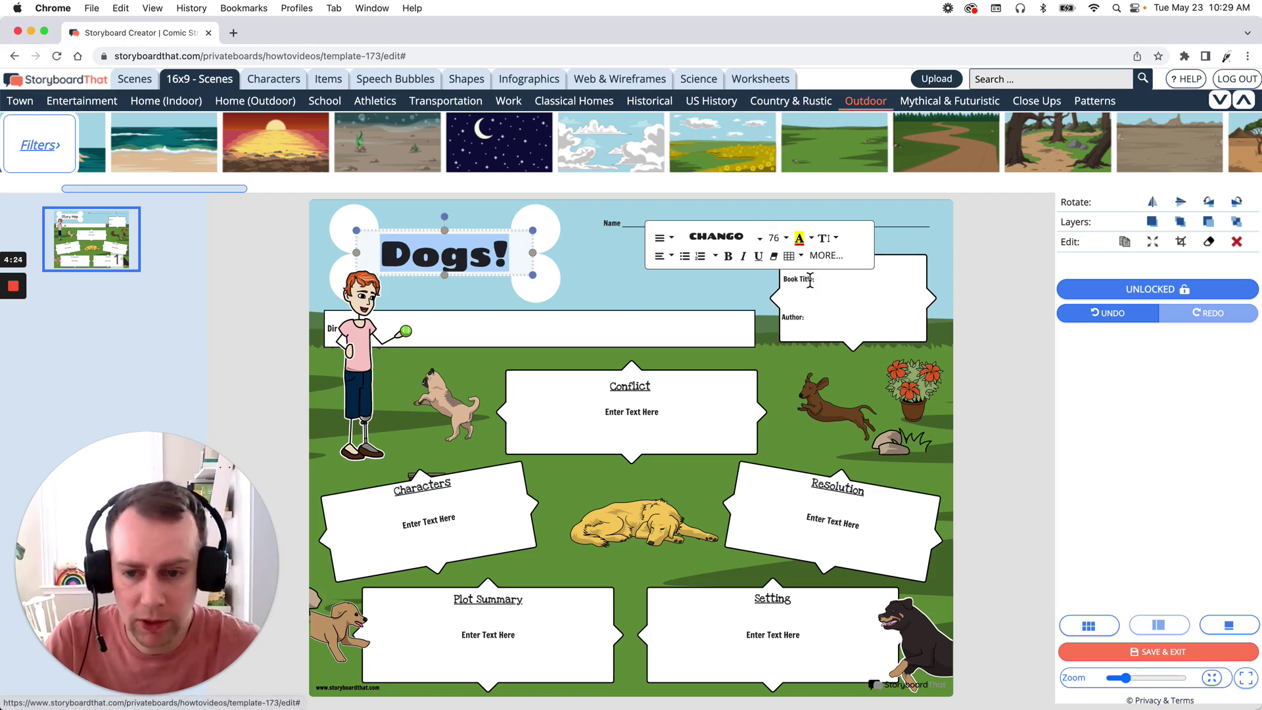
left_click(275, 268)
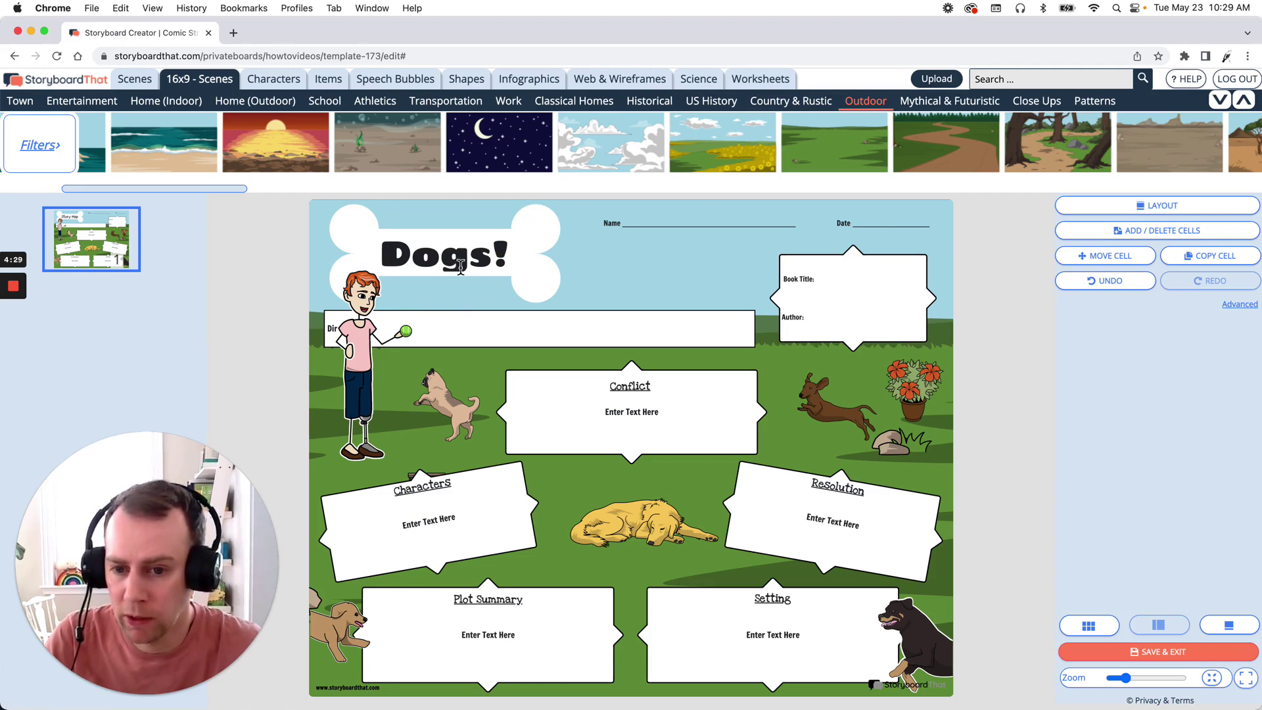
Make the title's text box taller and center the "Dogs!" text on the white bone.
left_click(504, 252)
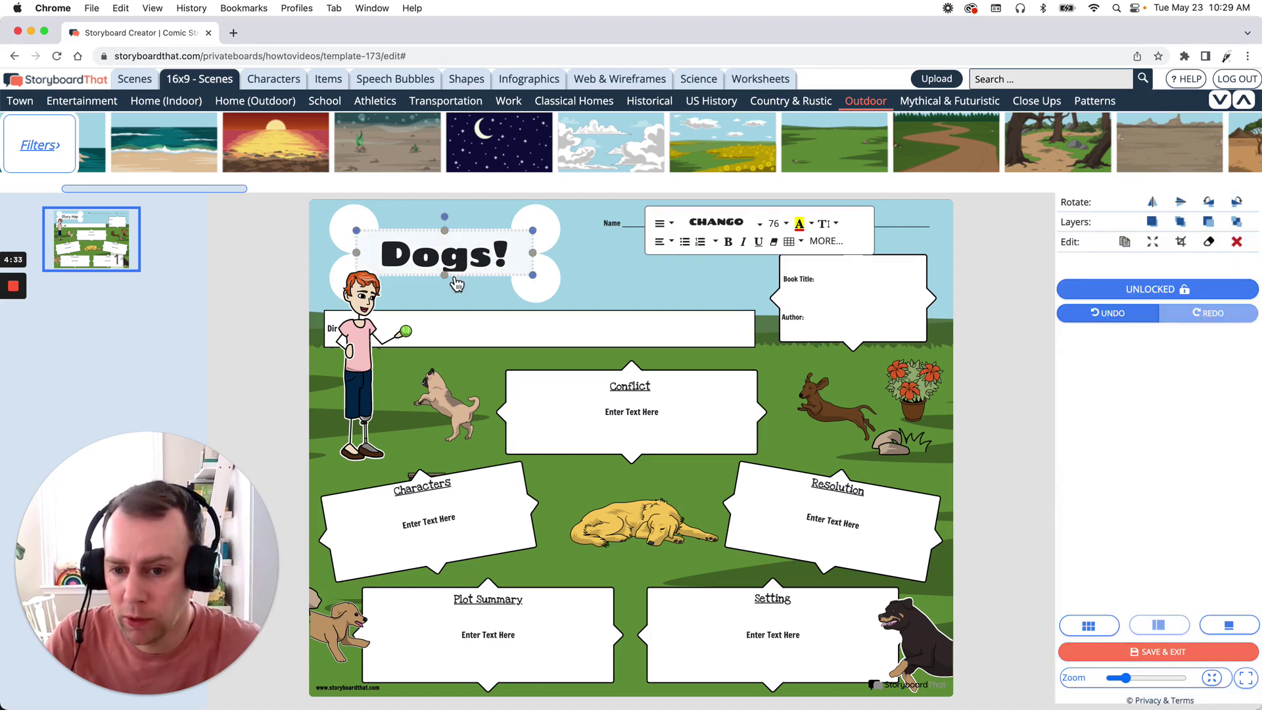
left_click_drag(448, 284, 448, 294)
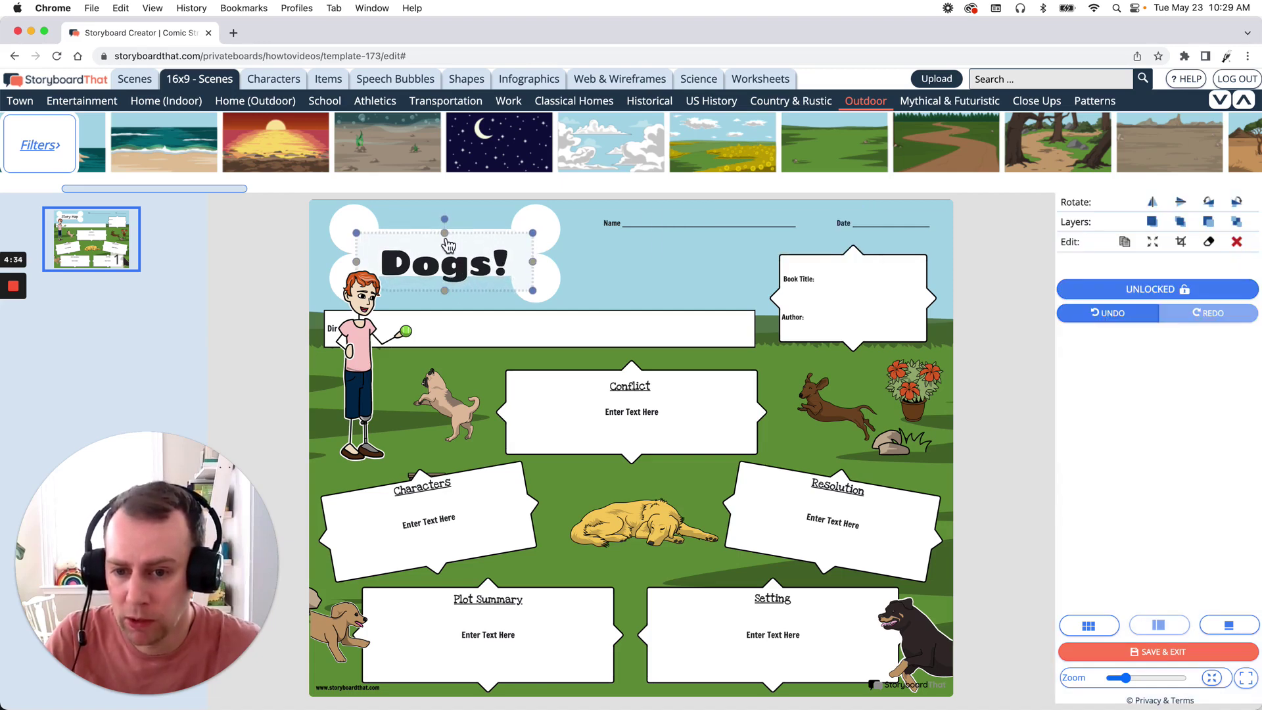
left_click_drag(448, 234, 449, 230)
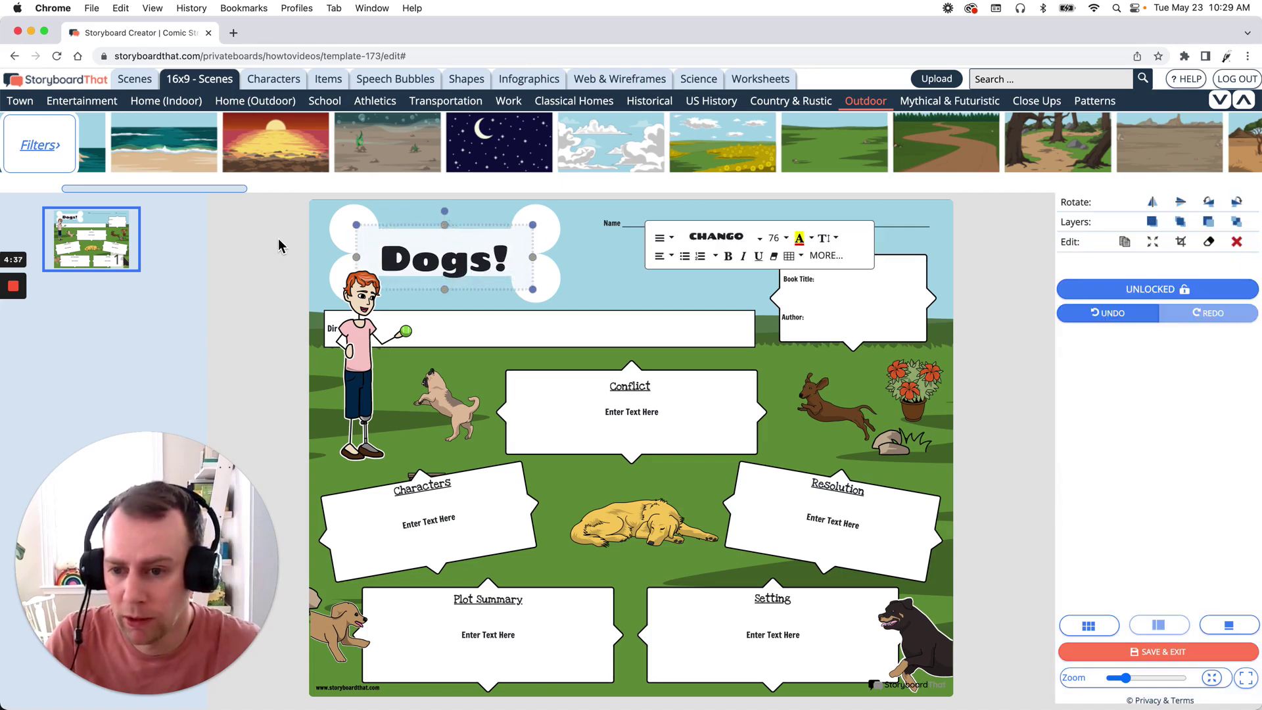
left_click(279, 239)
left_click_drag(460, 268, 466, 262)
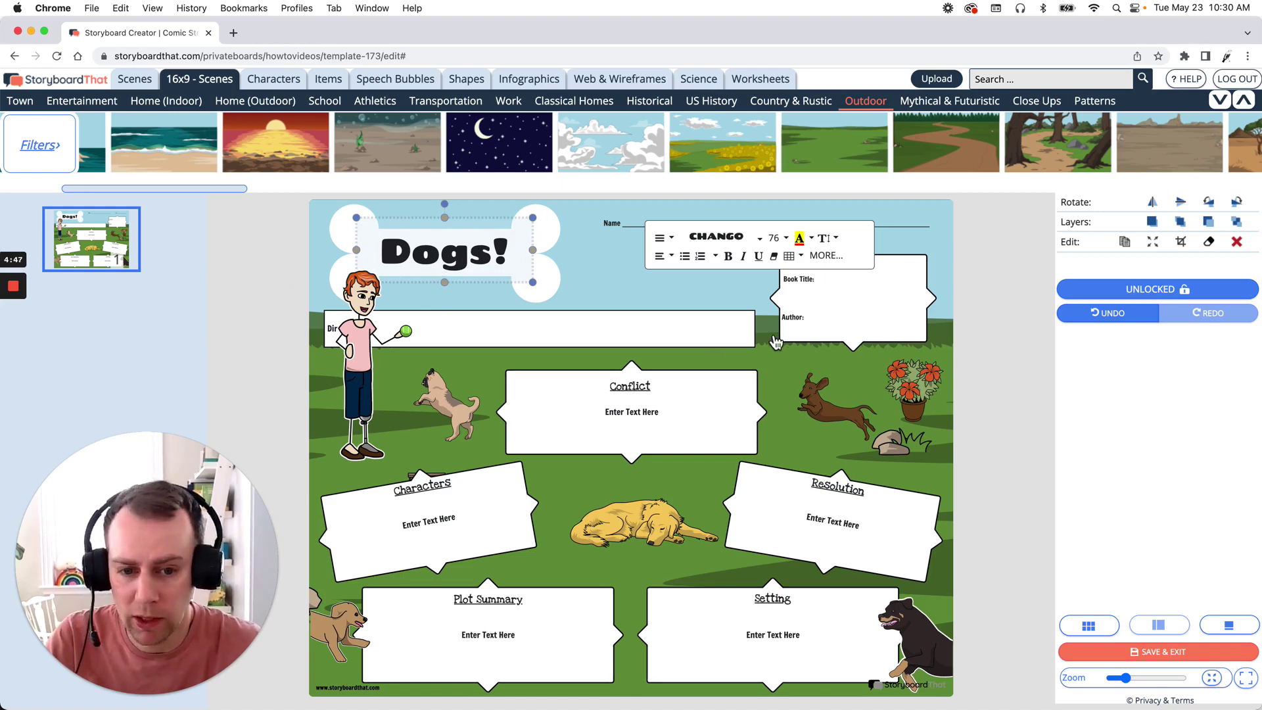
Delete the long directions text box below the title.
left_click(737, 320)
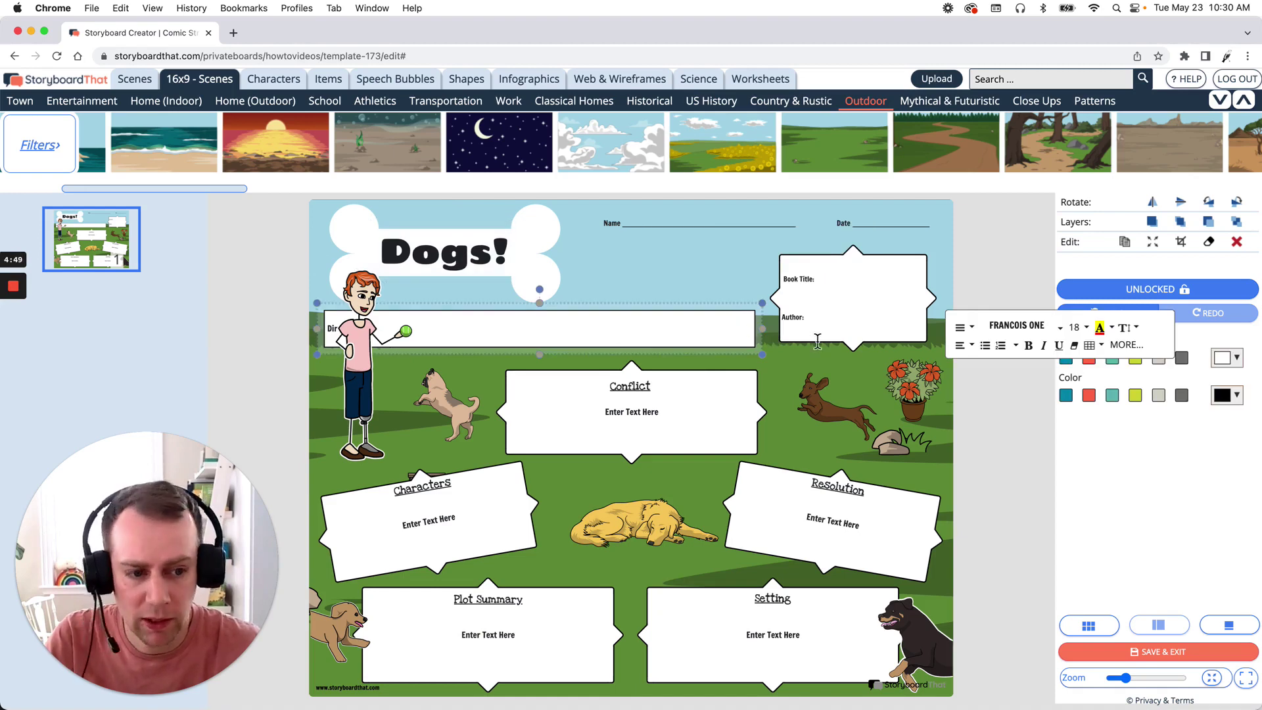
left_click(1237, 242)
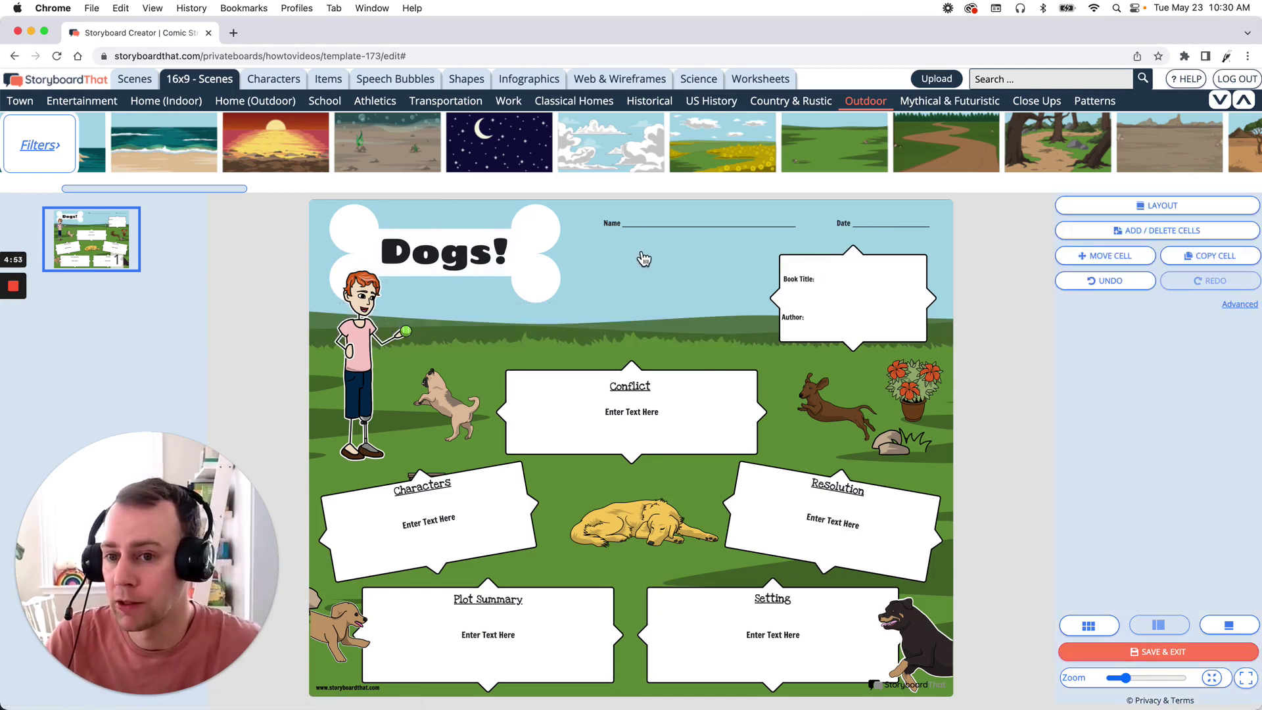
Browse the Speech category of the speech bubble library for a bubble shape.
left_click(400, 79)
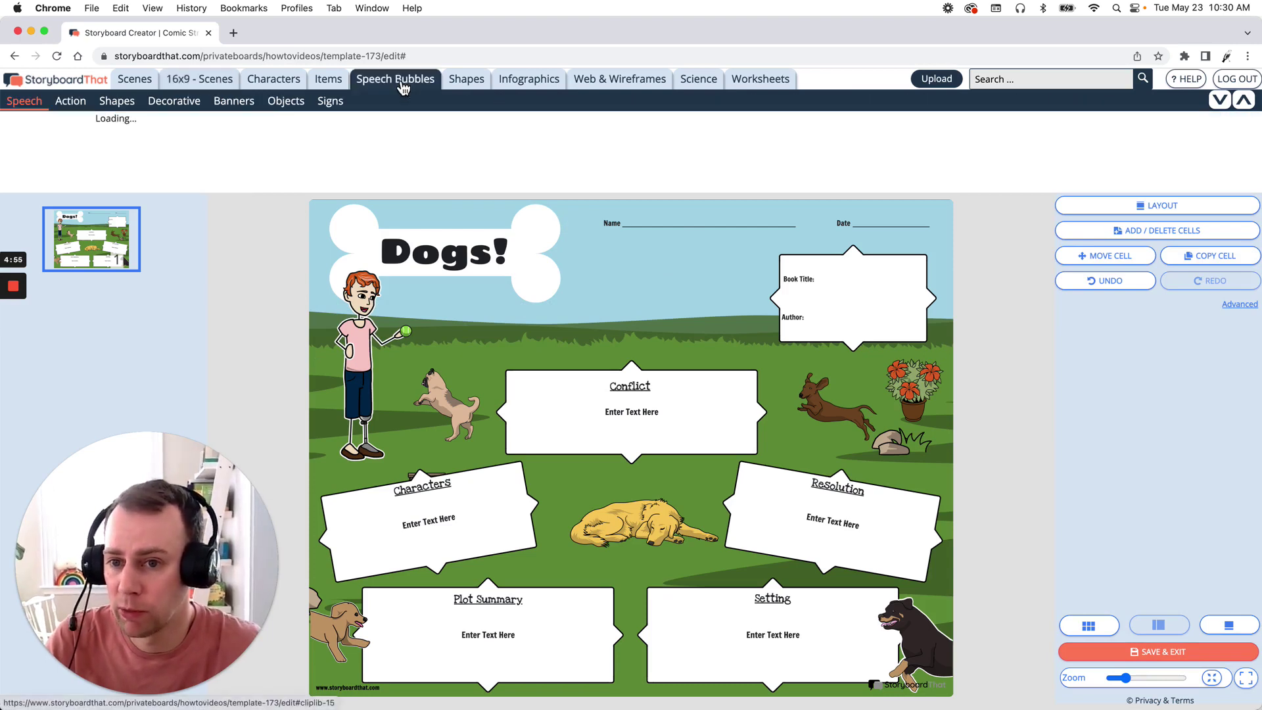
mouse_move(298, 140)
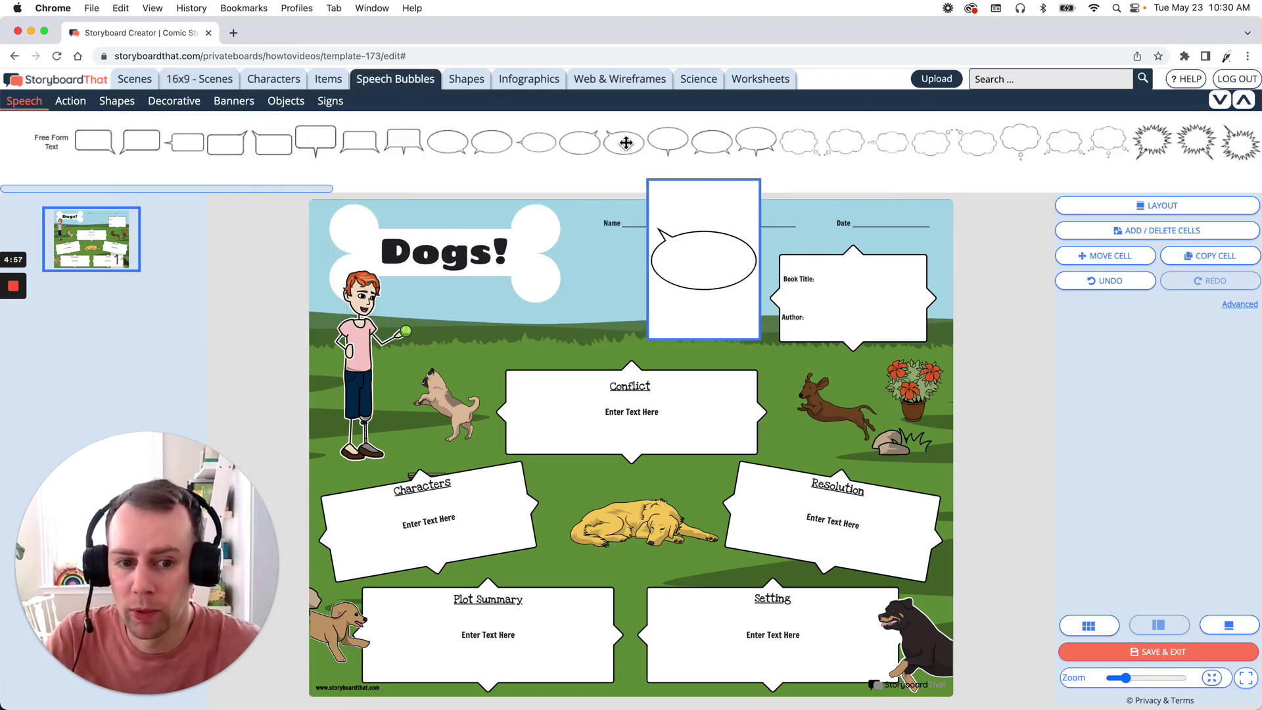